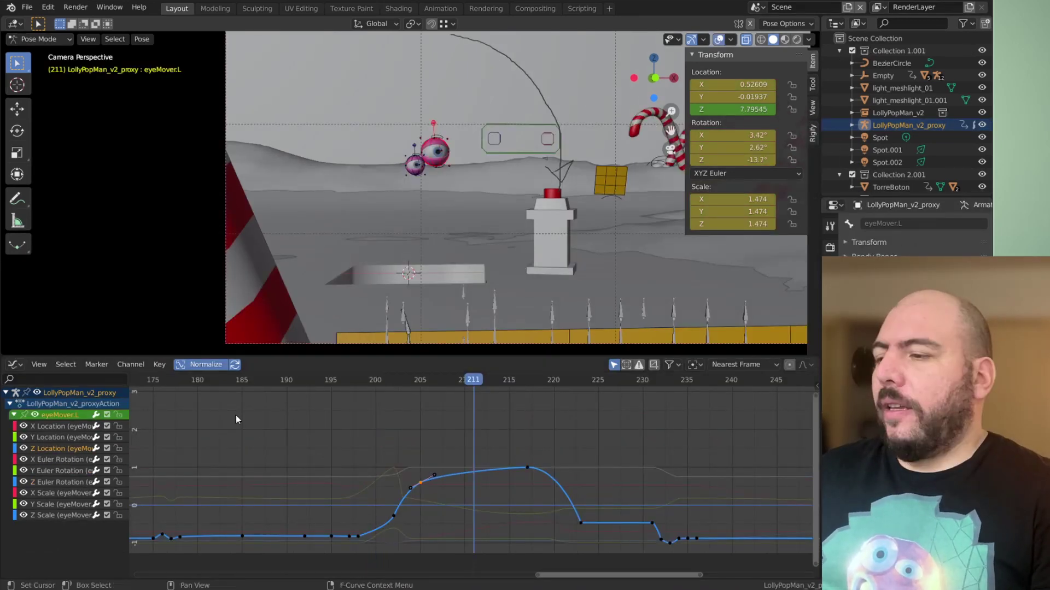
# - Bring up the splash screen to check the program version and close it again
pyautogui.click(27, 7)
pyautogui.moveTo(11, 7)
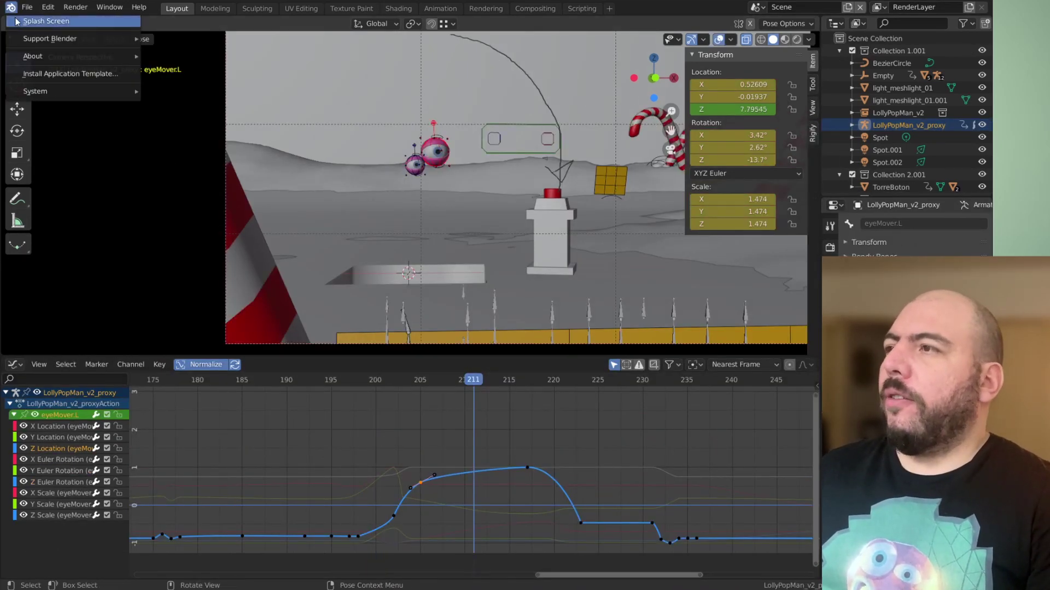
pyautogui.click(44, 18)
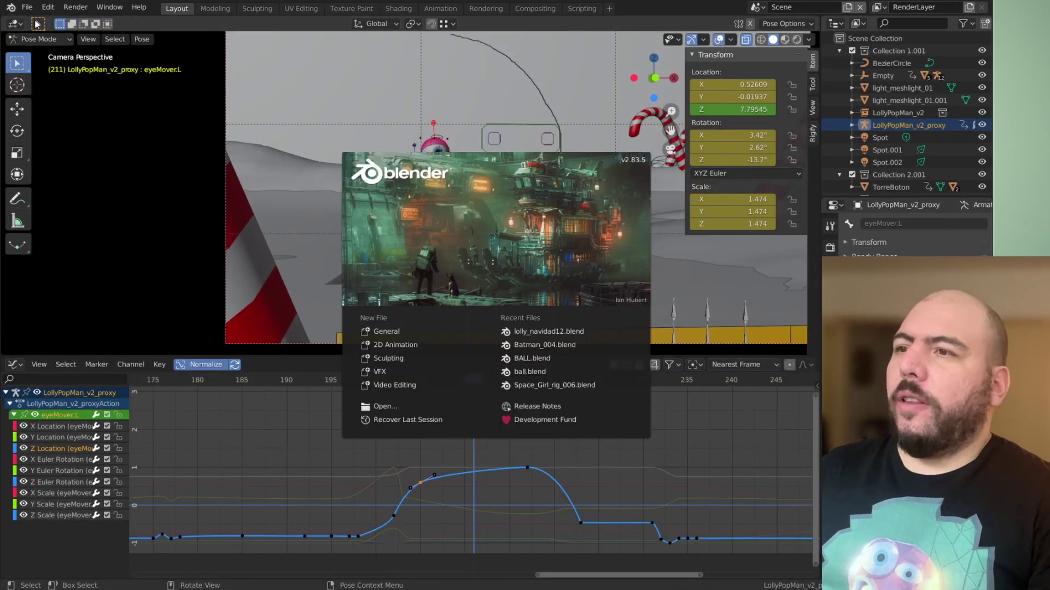
pyautogui.click(109, 87)
# - Insert a LocRotScale keyframe for the eyeMover.L bone at frame 211
pyautogui.scroll(3, 425, 191)
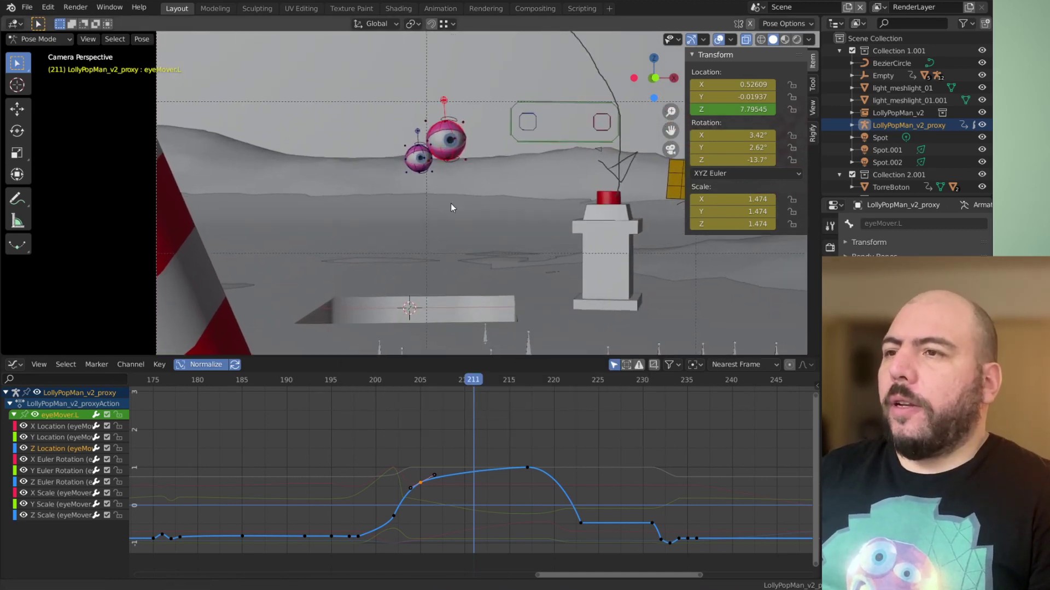
pyautogui.click(499, 420)
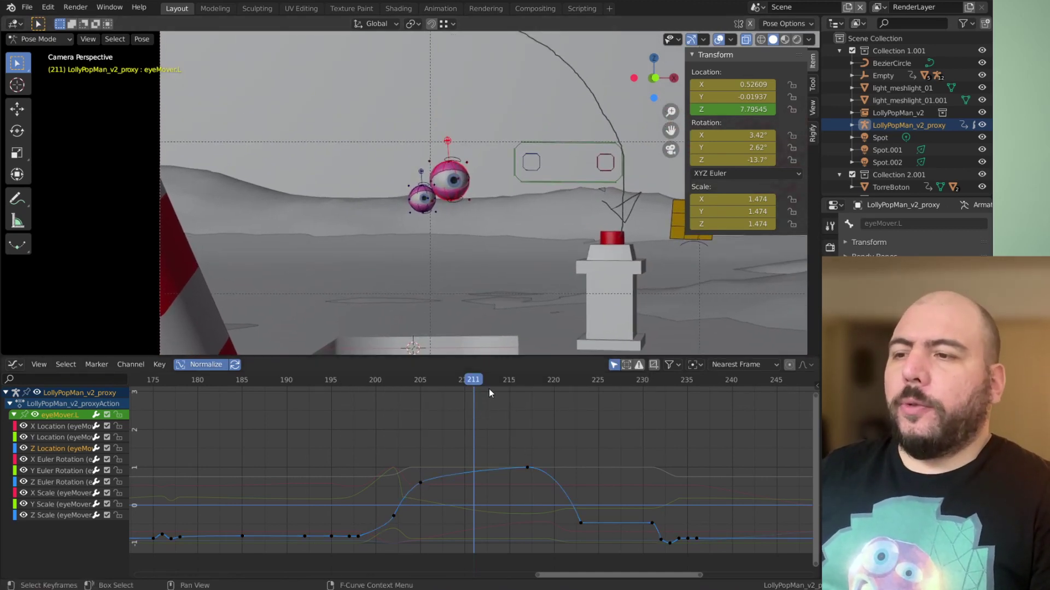
pyautogui.moveTo(489, 389); pyautogui.dragTo(390, 394)
pyautogui.moveTo(466, 383); pyautogui.dragTo(473, 383)
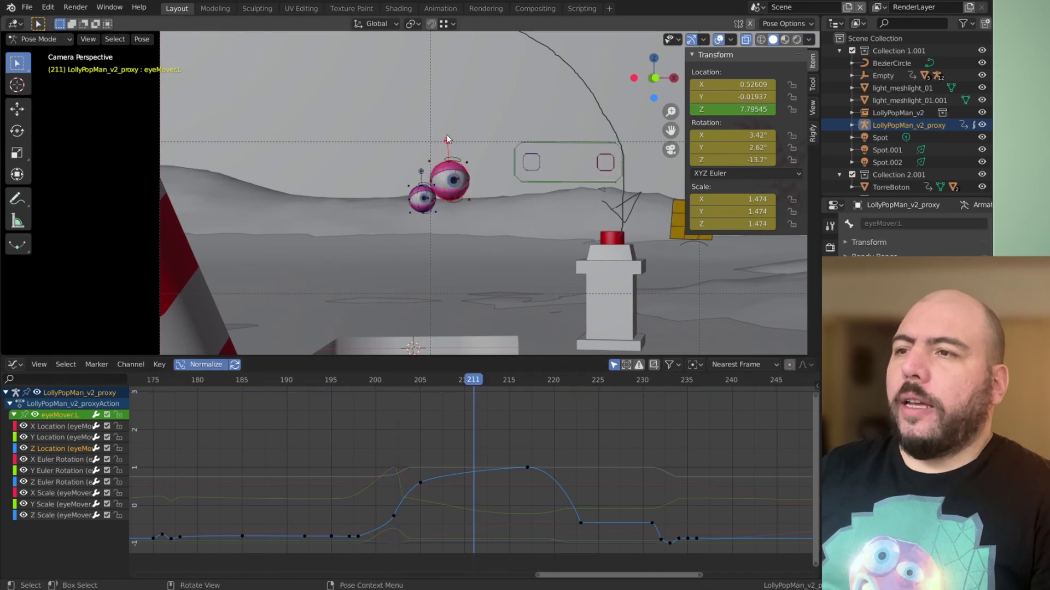
pyautogui.press('i')
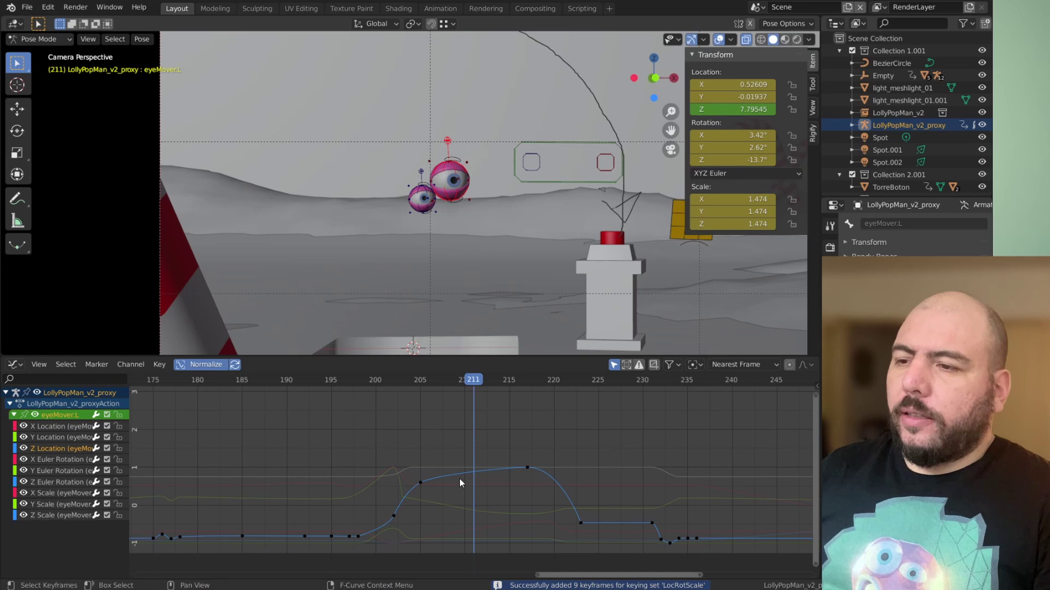
# - Adjust the handles of the Z Location keys at frames 205 and 217 to smooth the curve around frame 211
pyautogui.keyDown('ctrl'); pyautogui.moveTo(467, 504); pyautogui.dragTo(465, 389, button='middle'); pyautogui.keyUp('ctrl')
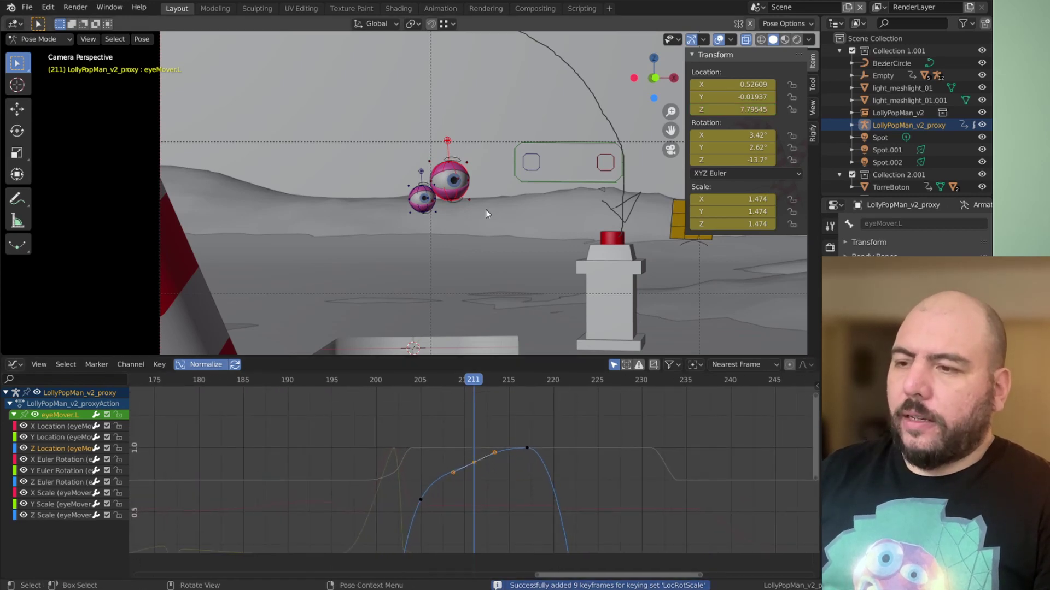
pyautogui.click(420, 500)
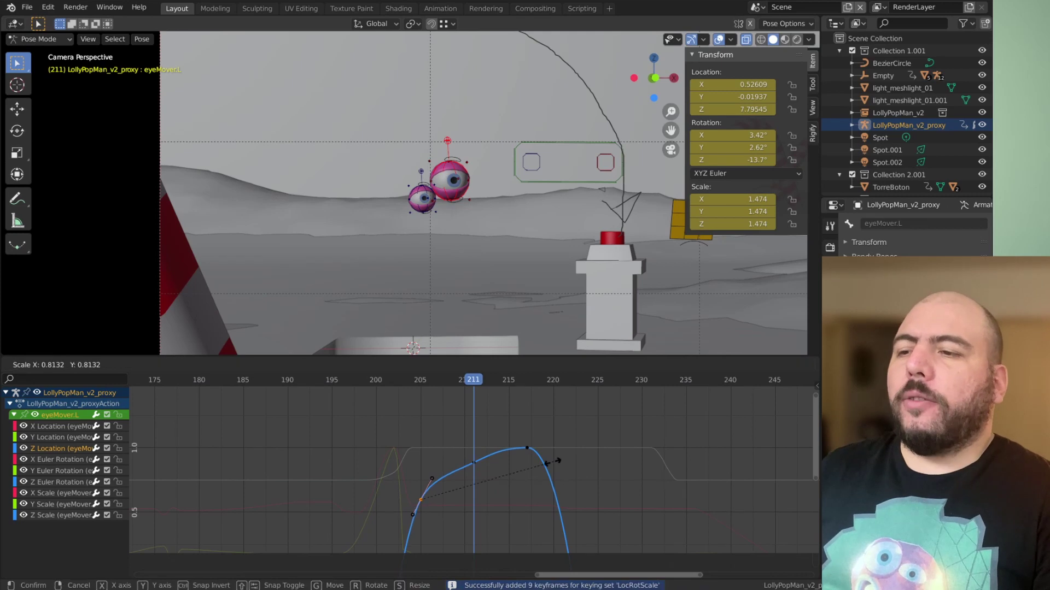
pyautogui.click(434, 473)
pyautogui.click(526, 449)
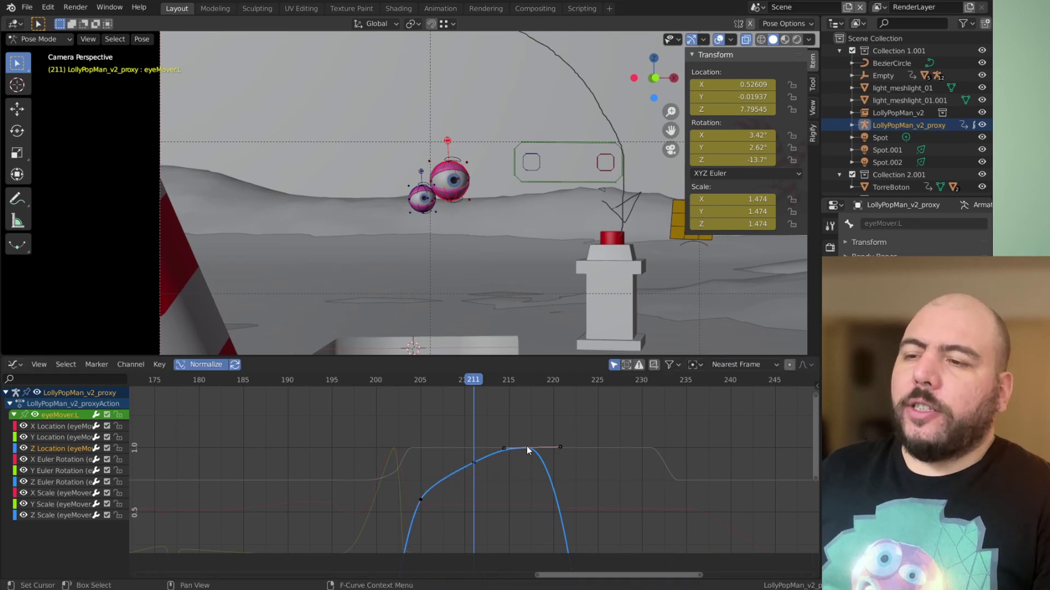
pyautogui.press('r')
pyautogui.click(525, 478)
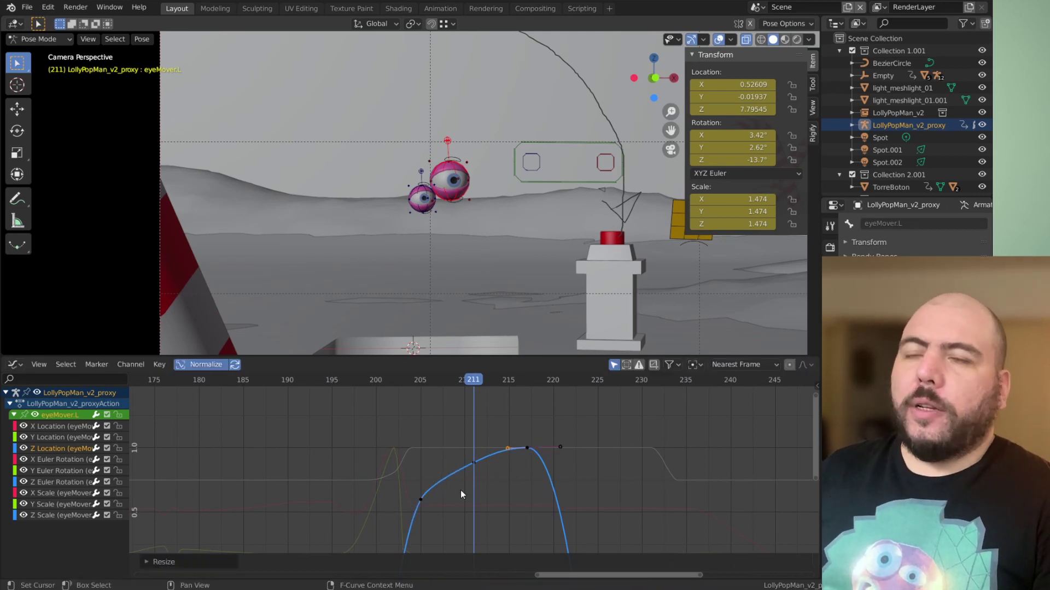
# - Undo the handle adjustments made on the Z Location curve
pyautogui.hotkey('ctrl', 'z')
pyautogui.hotkey('ctrl', 'z')
pyautogui.hotkey('ctrl', 'z')
pyautogui.hotkey('ctrl', 'z')
pyautogui.hotkey('ctrl', 'z')
pyautogui.hotkey('ctrl', 'z')
pyautogui.hotkey('ctrl', 'z')
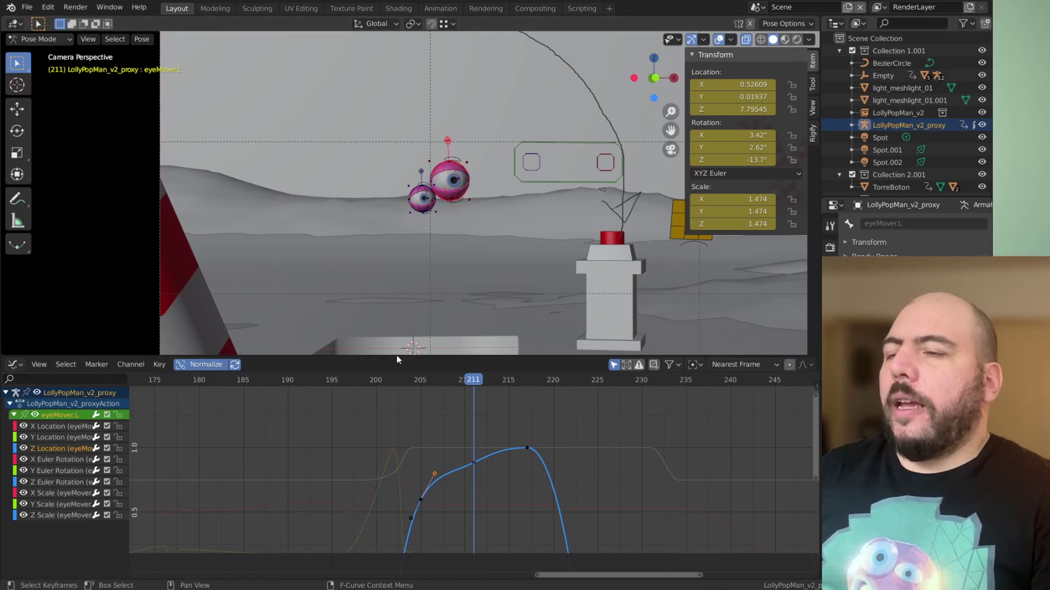
# - Switch to the other open Blender window and insert a Location, Rotation & Scale keyframe for eyeMover.L at frame 211
pyautogui.hotkey('alt', 'Tab')
pyautogui.hotkey('alt', 'Tab')
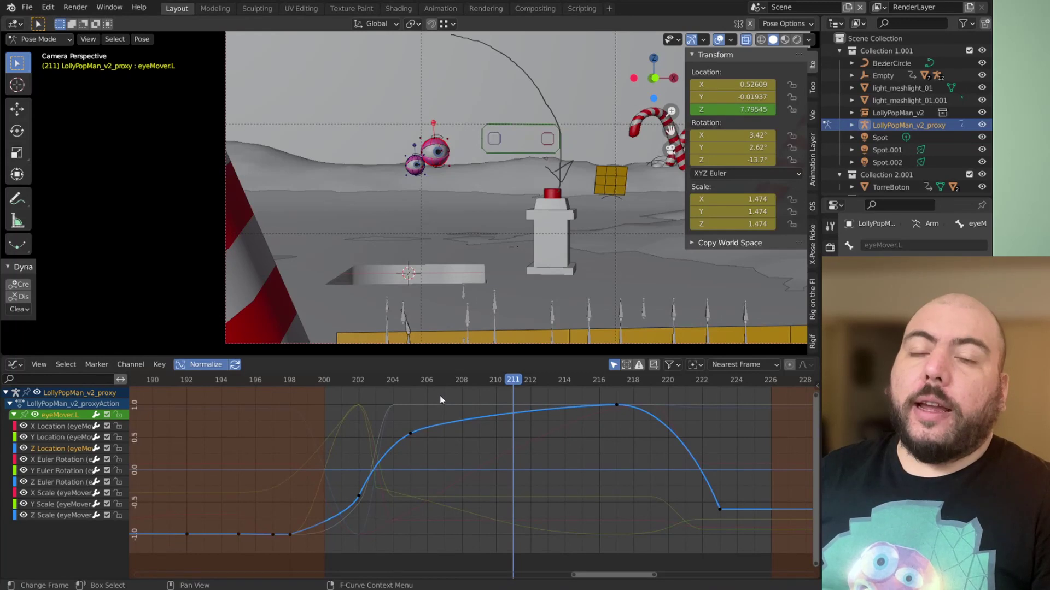
pyautogui.press('i')
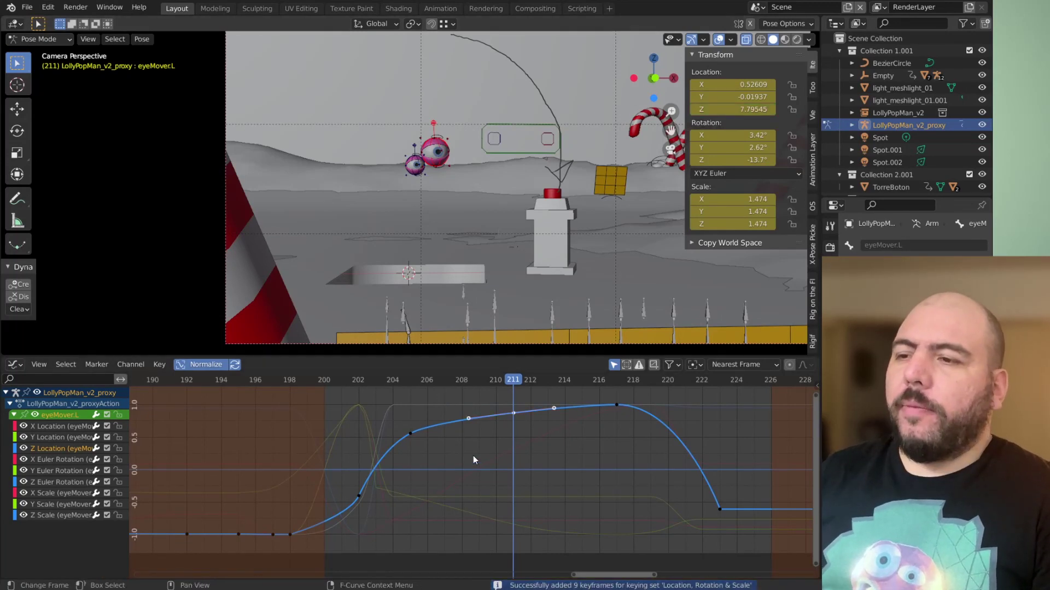
pyautogui.moveTo(474, 455); pyautogui.dragTo(440, 479, button='middle')
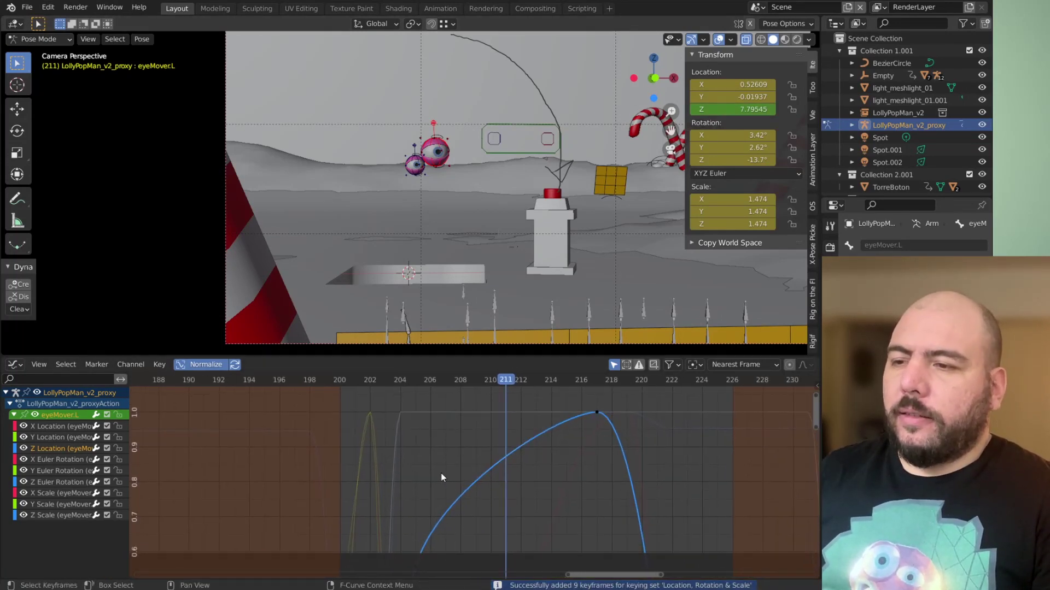
pyautogui.press('i')
# - Move the Z Location key at frame 211 slightly higher, to a value of about 7.87
pyautogui.moveTo(493, 451); pyautogui.dragTo(434, 389, button='middle')
pyautogui.keyDown('ctrl'); pyautogui.moveTo(434, 390); pyautogui.dragTo(450, 457, button='middle'); pyautogui.keyUp('ctrl')
pyautogui.click(449, 435)
pyautogui.click(448, 435)
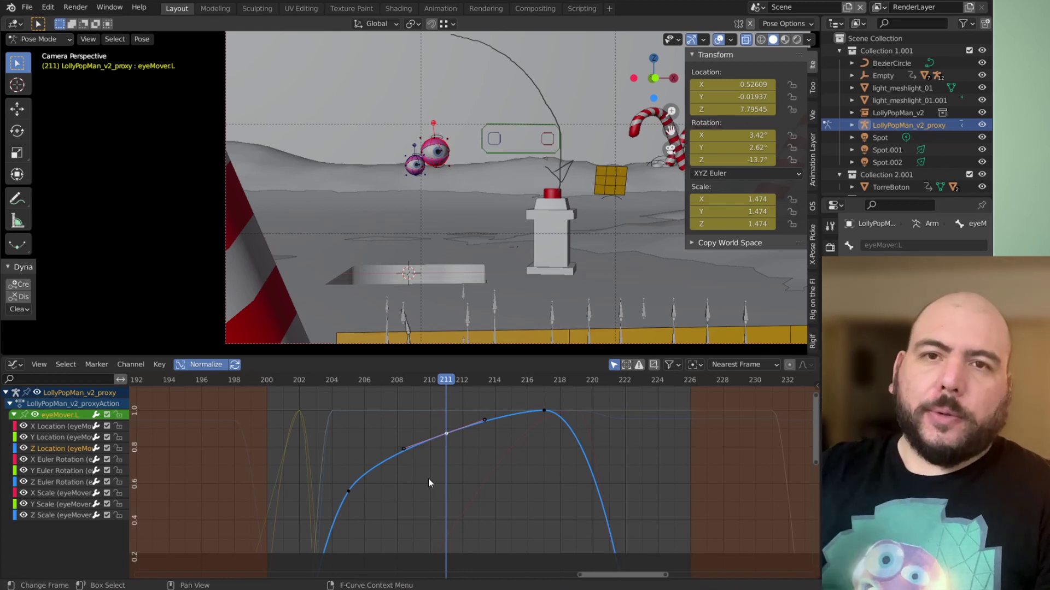
pyautogui.press('g')
pyautogui.click(446, 449)
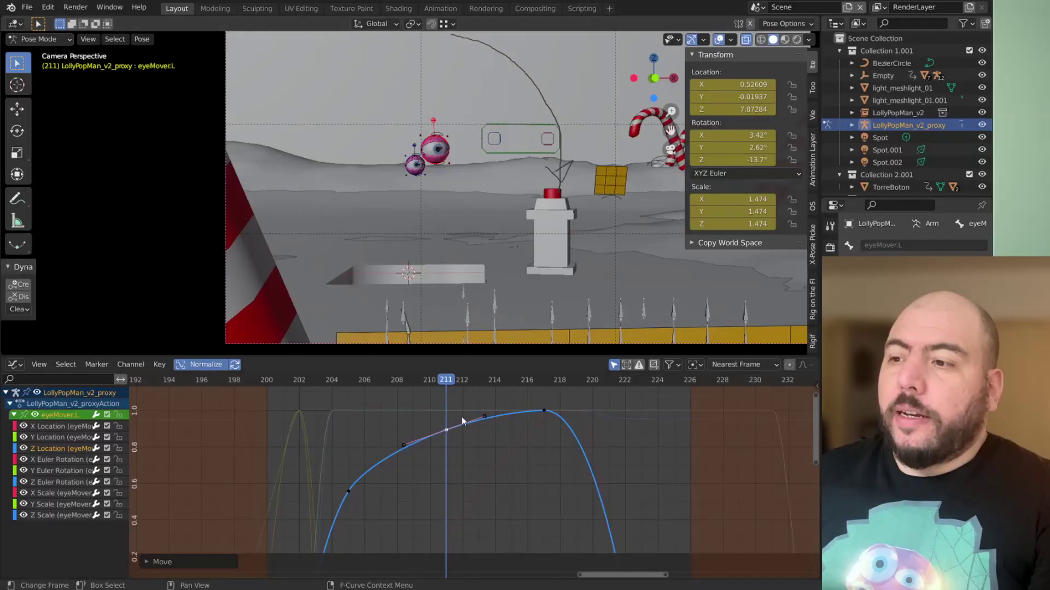
# - Bring up the graph editor's snap options to examine the cursor snapping entries, and dismiss them without applying any
pyautogui.hotkey('shift', 's')
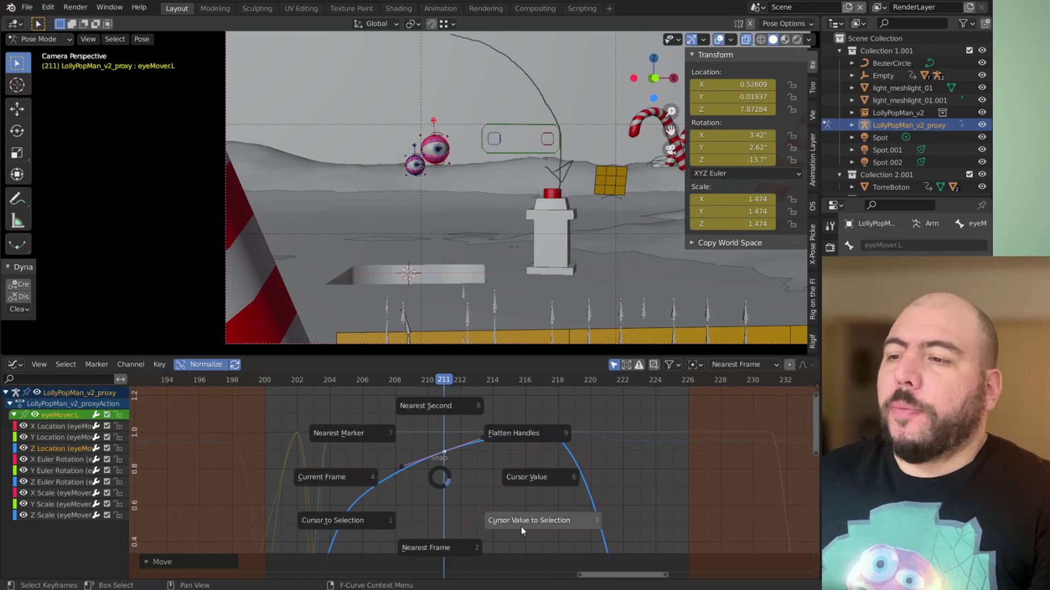
pyautogui.press('Escape')
pyautogui.keyDown('ctrl'); pyautogui.moveTo(532, 464); pyautogui.dragTo(479, 521, button='middle'); pyautogui.keyUp('ctrl')
pyautogui.moveTo(478, 521); pyautogui.dragTo(471, 490, button='middle')
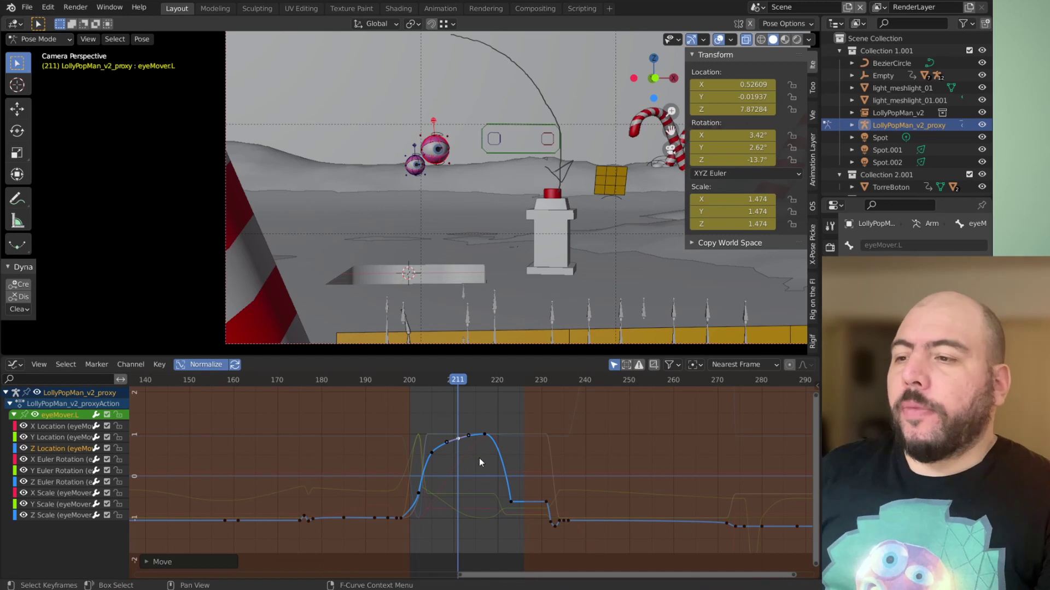
# - Try box-selecting the Z Location keys around frames 200 to 235, and clear the selection
pyautogui.moveTo(378, 417); pyautogui.dragTo(588, 557)
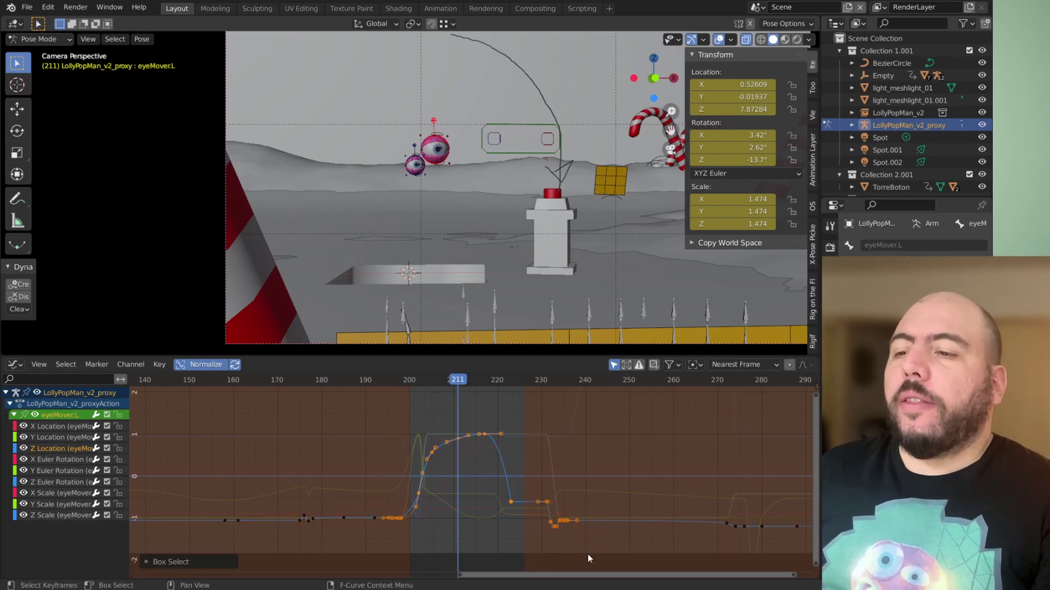
pyautogui.click(527, 451)
pyautogui.moveTo(520, 416); pyautogui.dragTo(437, 449)
pyautogui.click(500, 449)
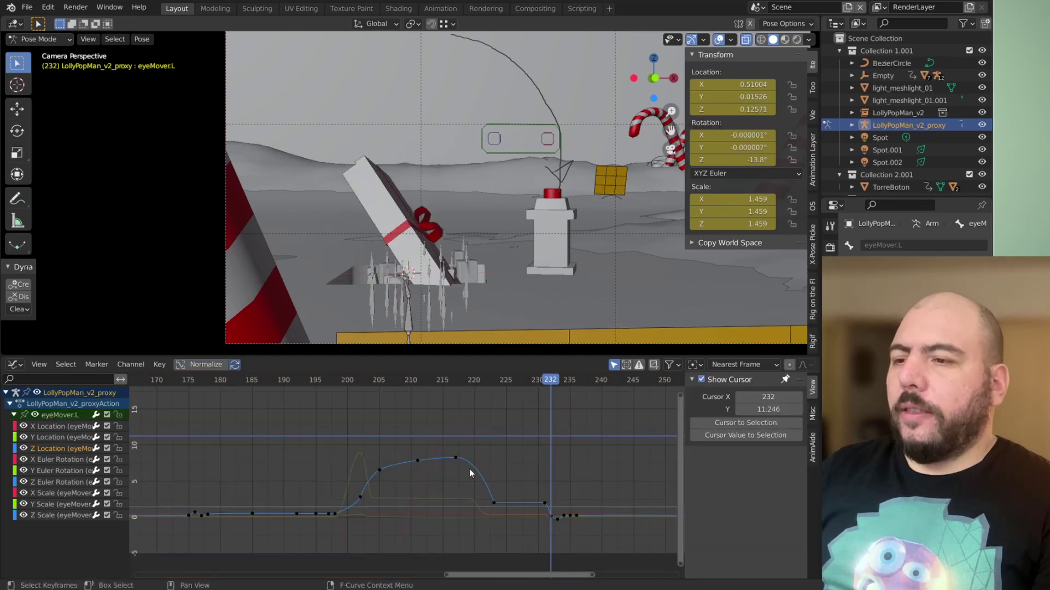
# - Set the 2D cursor's value to that of the Z Location key at frame 217 with Cursor Value to Selection
pyautogui.moveTo(458, 460)
pyautogui.mouseDown()
pyautogui.moveTo(468, 455)
pyautogui.moveTo(457, 459)
pyautogui.mouseUp()
pyautogui.hotkey('ctrl', 'z')
pyautogui.hotkey('shift', 's')
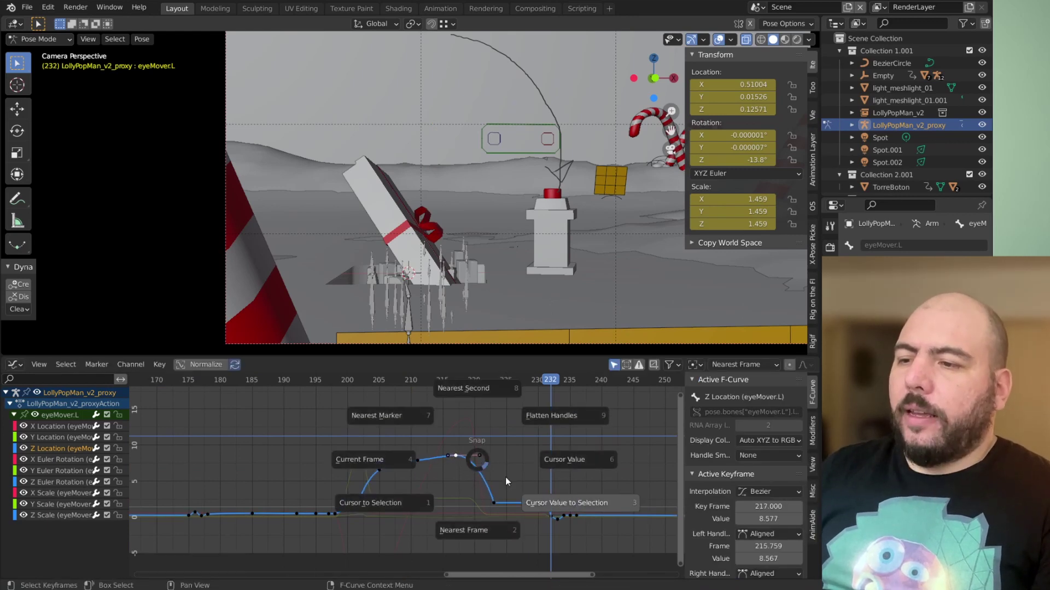
pyautogui.click(553, 507)
# - Select all the Z Location keys and set the graph editor's pivot point to 2D Cursor
pyautogui.keyDown('ctrl'); pyautogui.moveTo(522, 524); pyautogui.dragTo(508, 515, button='middle'); pyautogui.keyUp('ctrl')
pyautogui.press('a')
pyautogui.press('a')
pyautogui.keyDown('ctrl'); pyautogui.moveTo(579, 469); pyautogui.dragTo(582, 506, button='middle'); pyautogui.keyUp('ctrl')
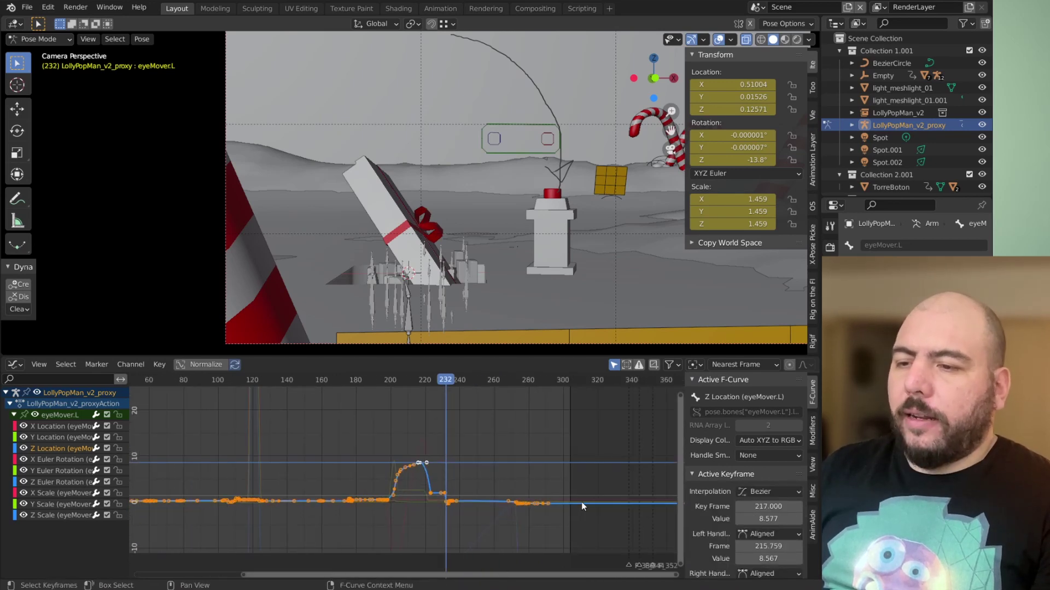
pyautogui.press('.')
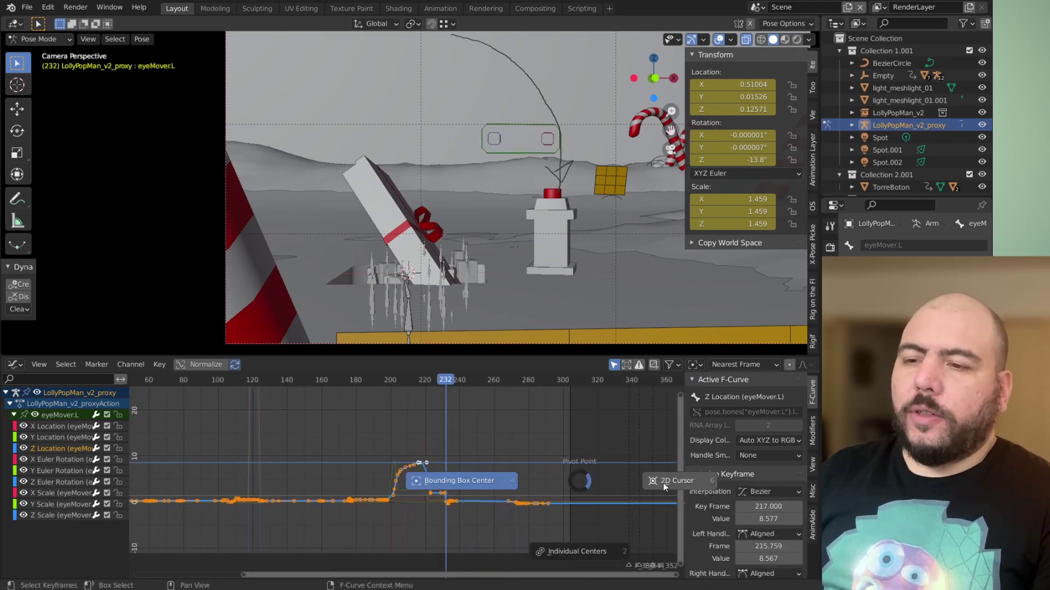
pyautogui.click(663, 485)
# - Try scaling all the Z Location keys along Y about the 2D cursor
pyautogui.press('s')
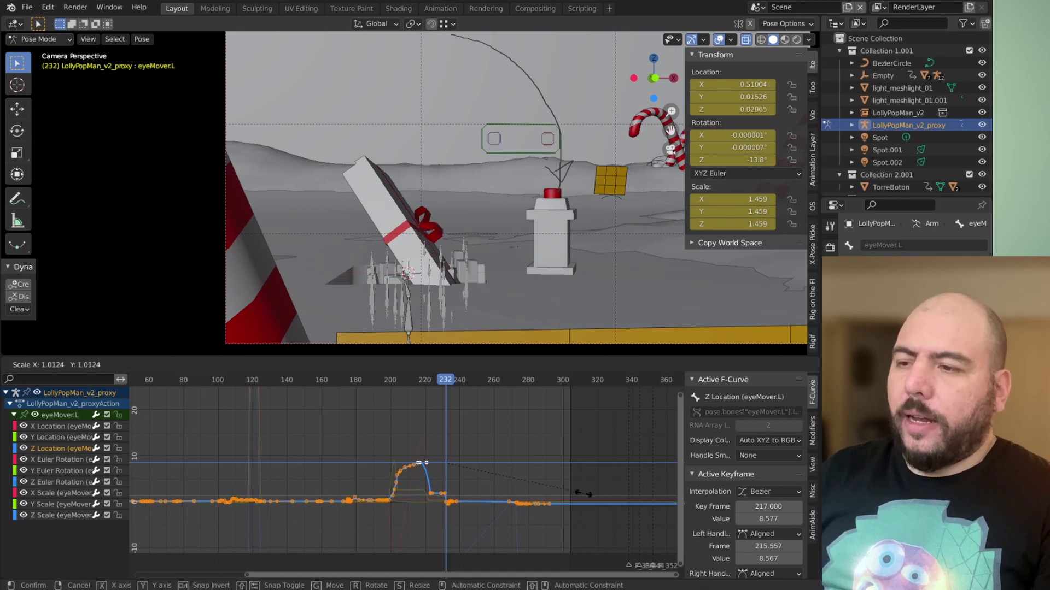
pyautogui.press('y')
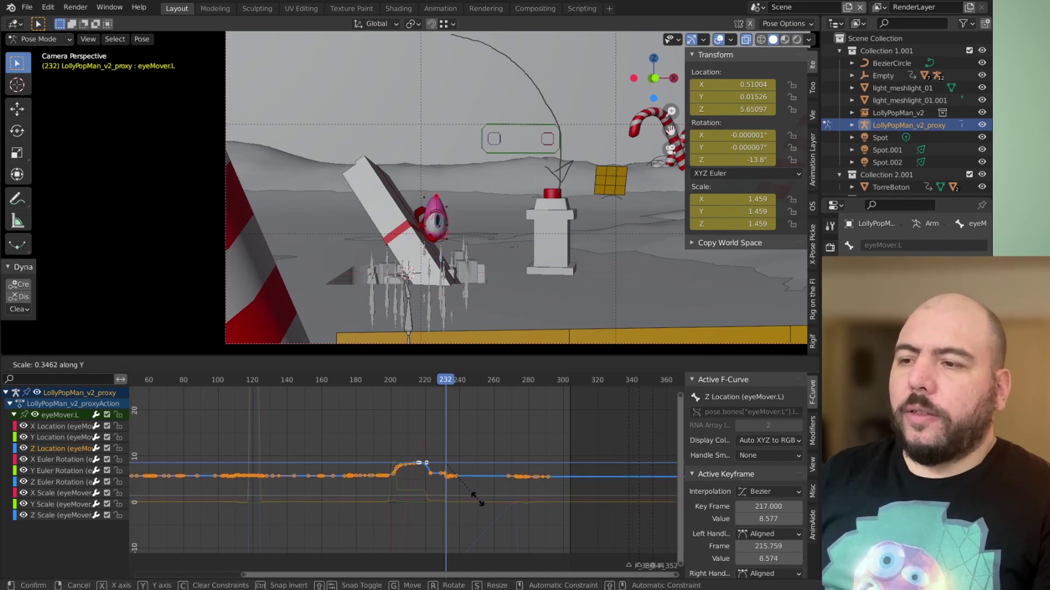
pyautogui.click(462, 513)
pyautogui.press('Home')
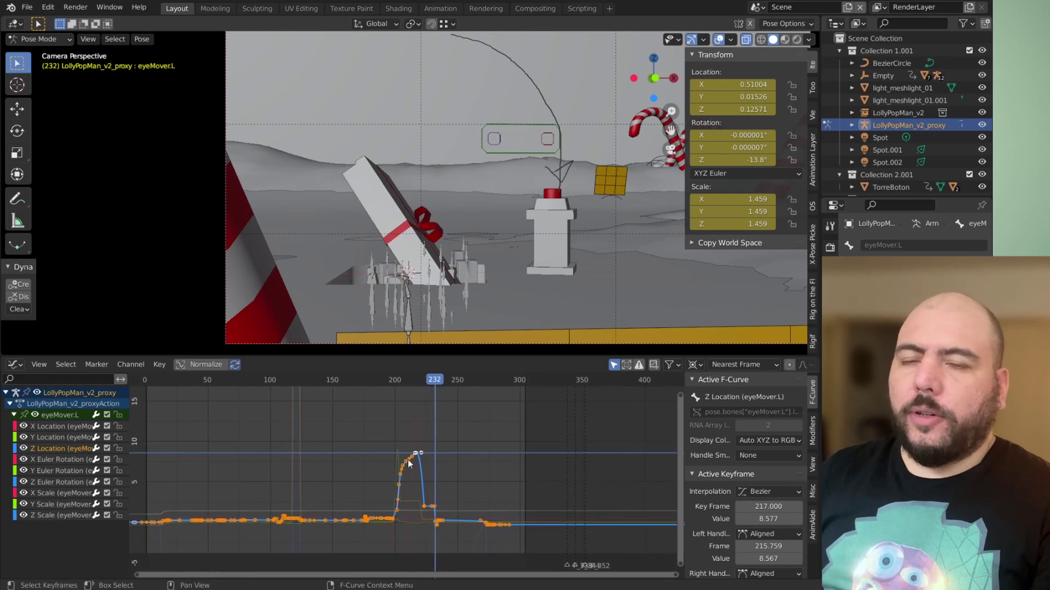
# - Try mirroring the selected Z Location keys with By Values Over Cursor Value
pyautogui.scroll(3, 432, 440)
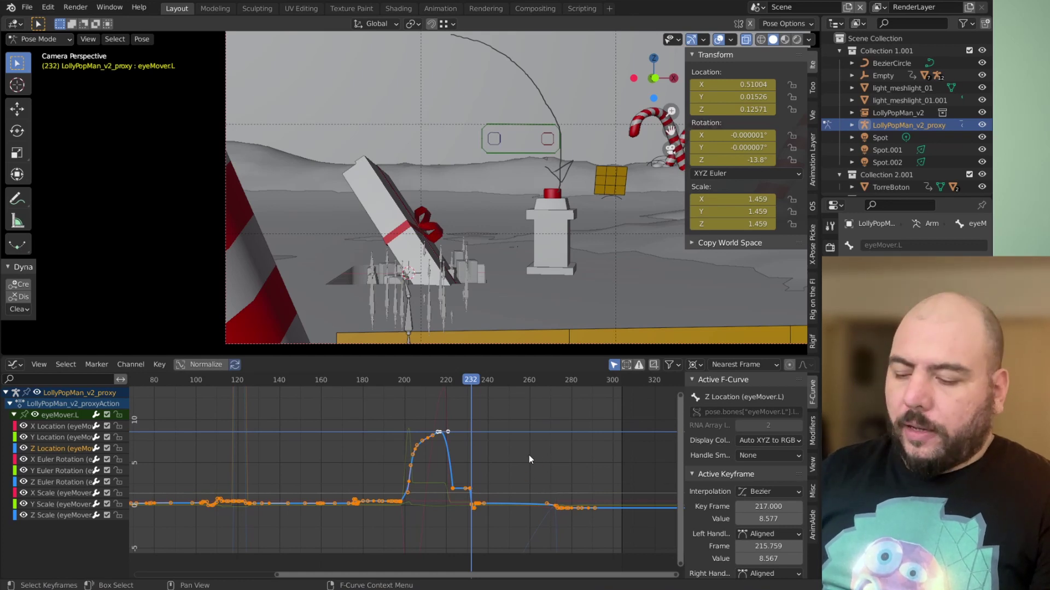
pyautogui.hotkey('ctrl', 'm')
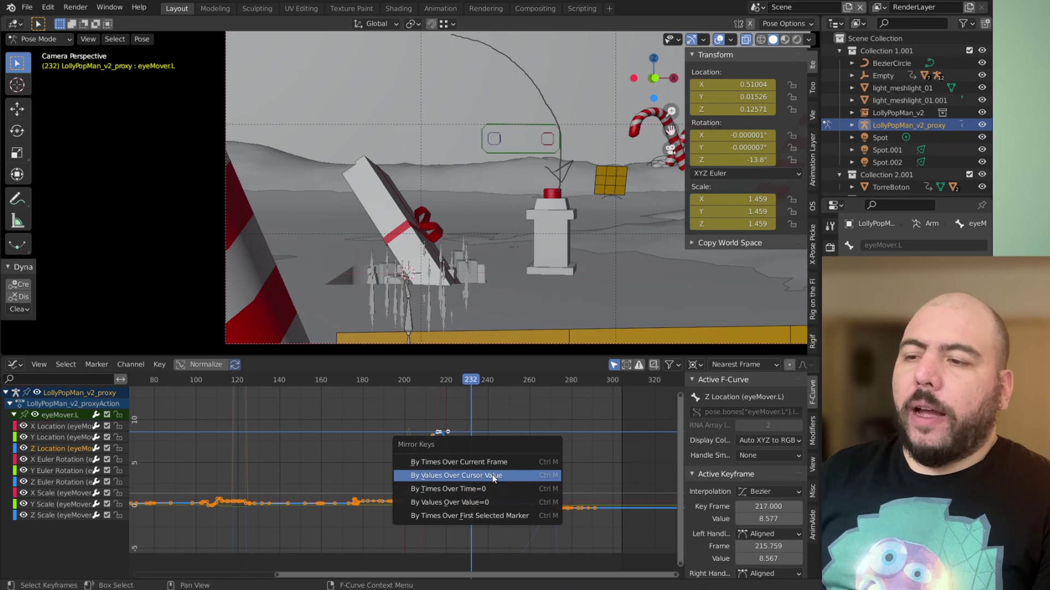
pyautogui.click(510, 475)
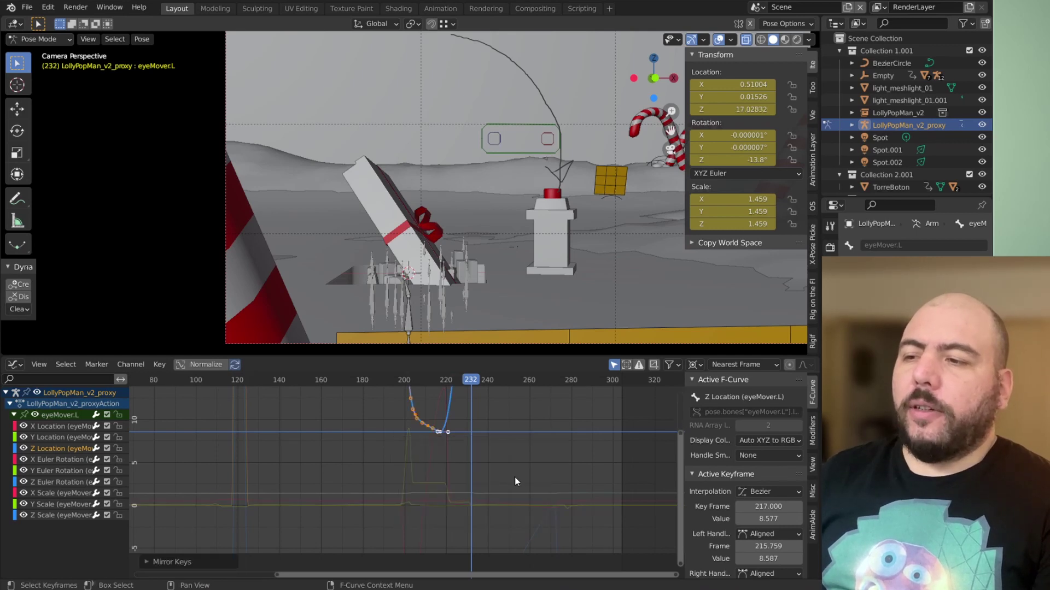
pyautogui.moveTo(416, 439); pyautogui.dragTo(404, 499, button='middle')
# - Select the Z Location key at frame 217 and snap the 2D cursor to it with Cursor to Selection
pyautogui.click(474, 432)
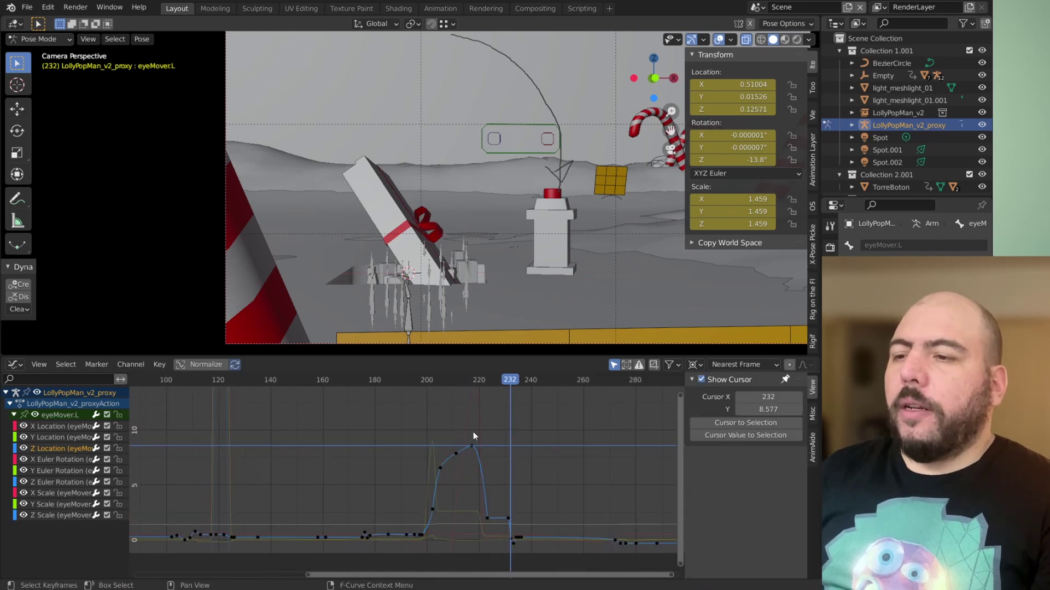
pyautogui.click(471, 446)
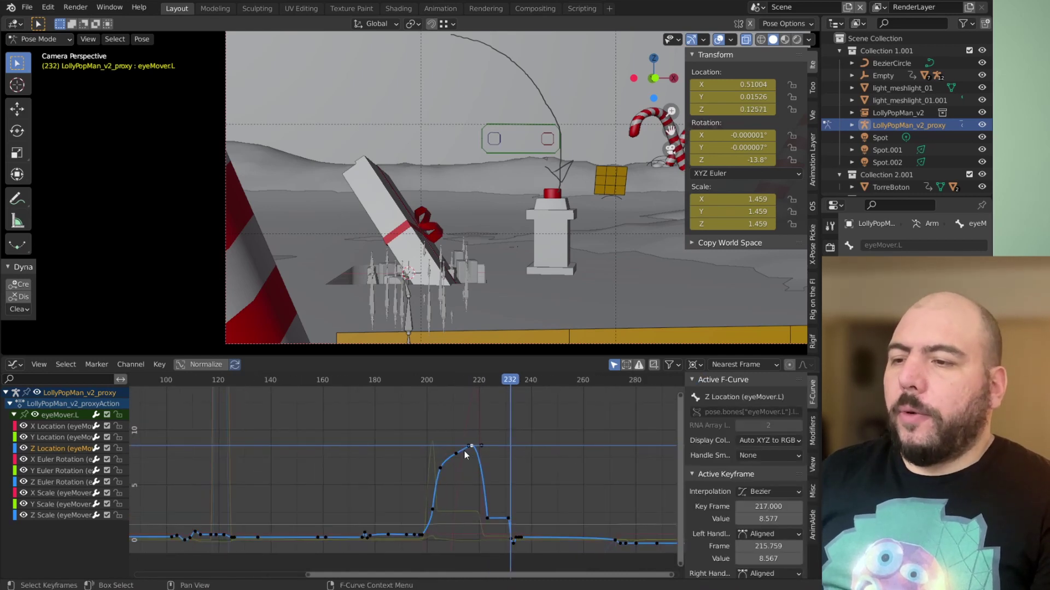
pyautogui.hotkey('shift', 's')
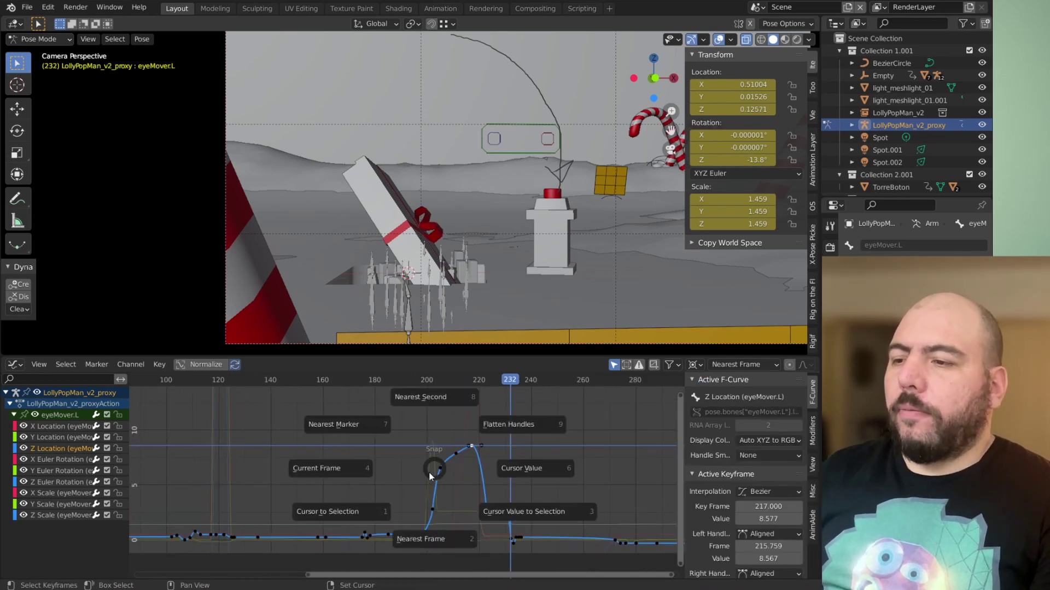
pyautogui.click(360, 519)
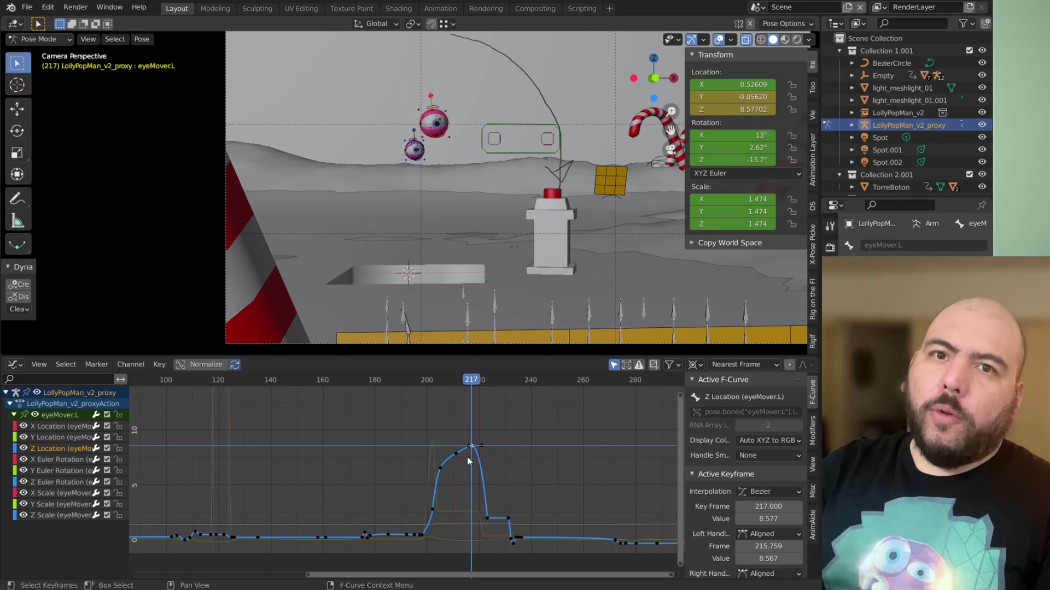
# - Select all the Z Location keys and try mirroring them with By Times Over Current Frame
pyautogui.keyDown('ctrl'); pyautogui.moveTo(478, 461); pyautogui.dragTo(464, 434, button='middle'); pyautogui.keyUp('ctrl')
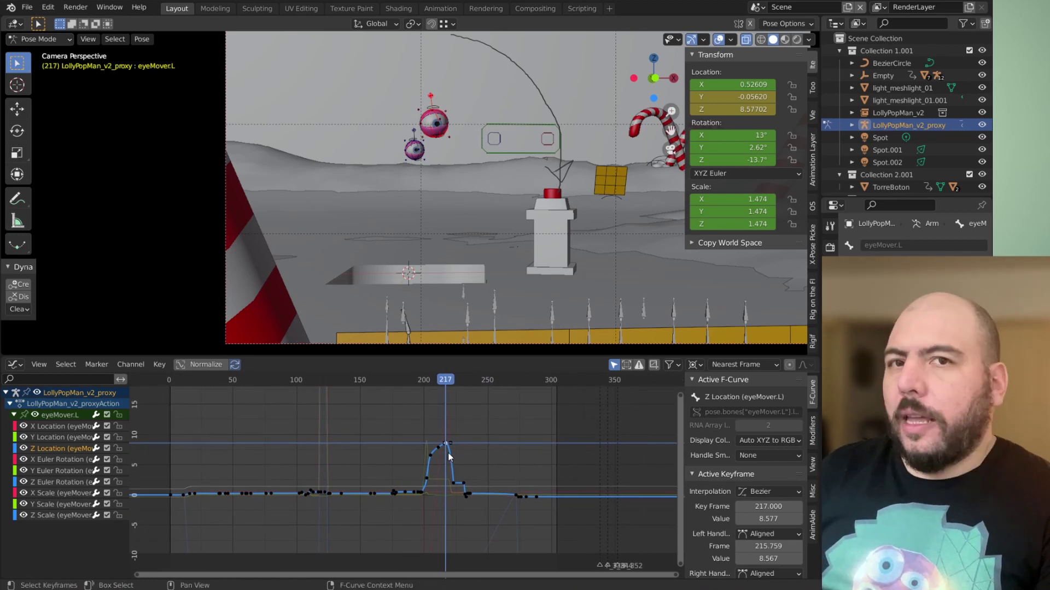
pyautogui.press('a')
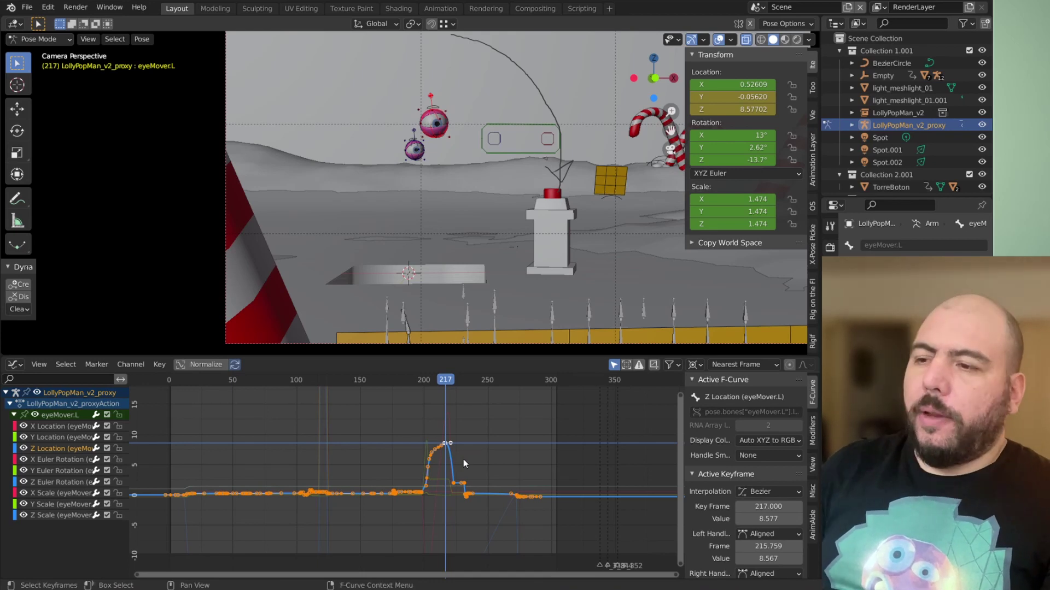
pyautogui.hotkey('ctrl', 'm')
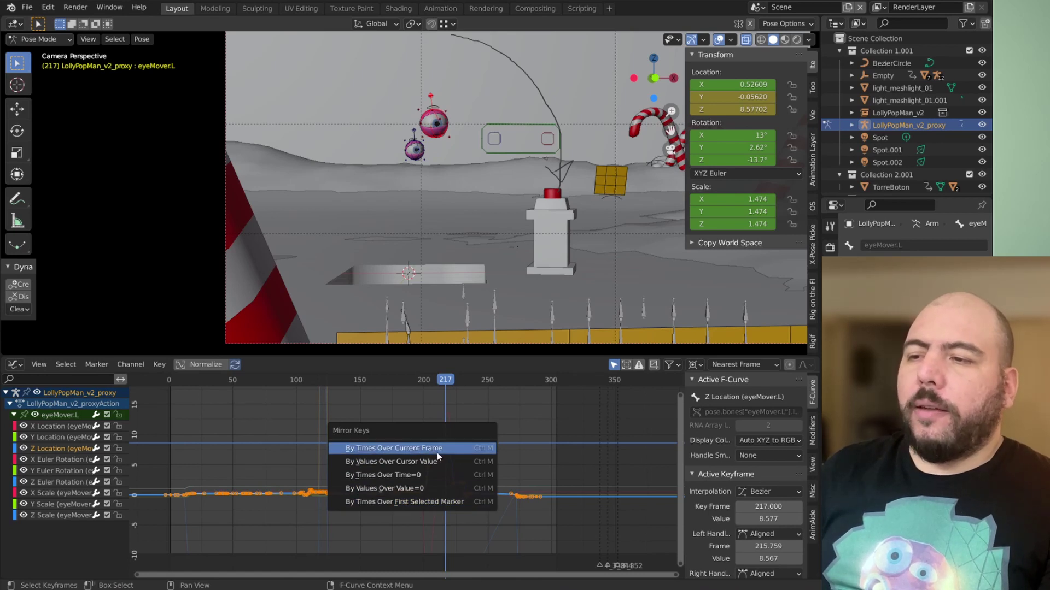
pyautogui.click(435, 496)
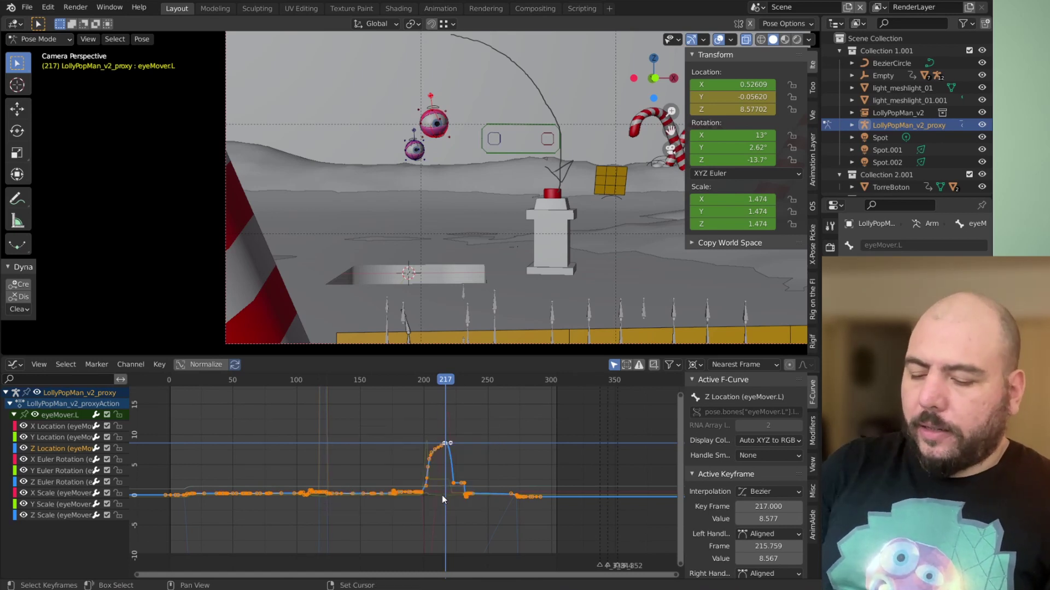
pyautogui.hotkey('ctrl', 'm')
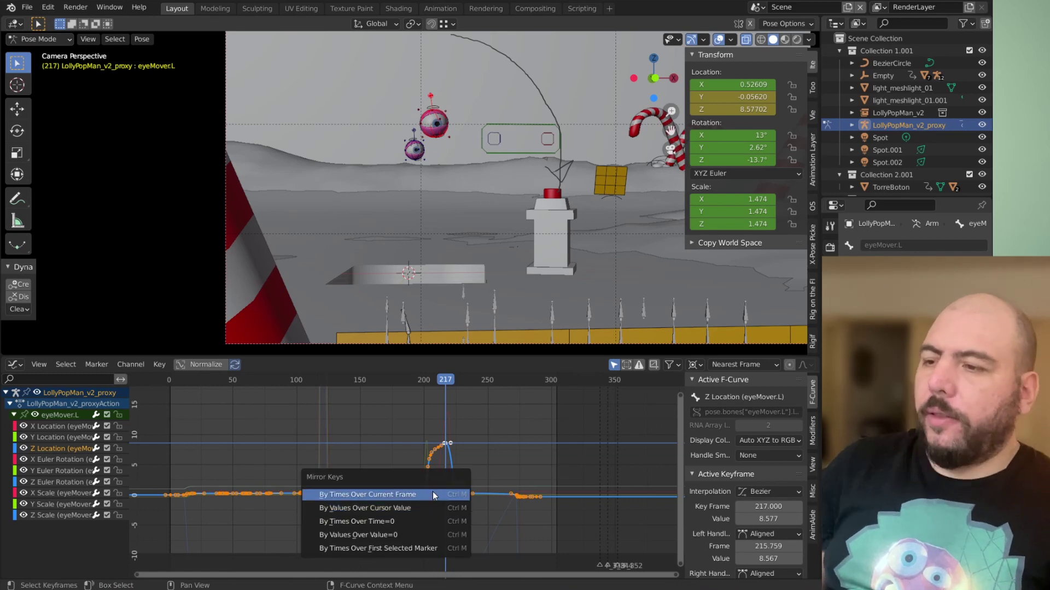
pyautogui.click(433, 495)
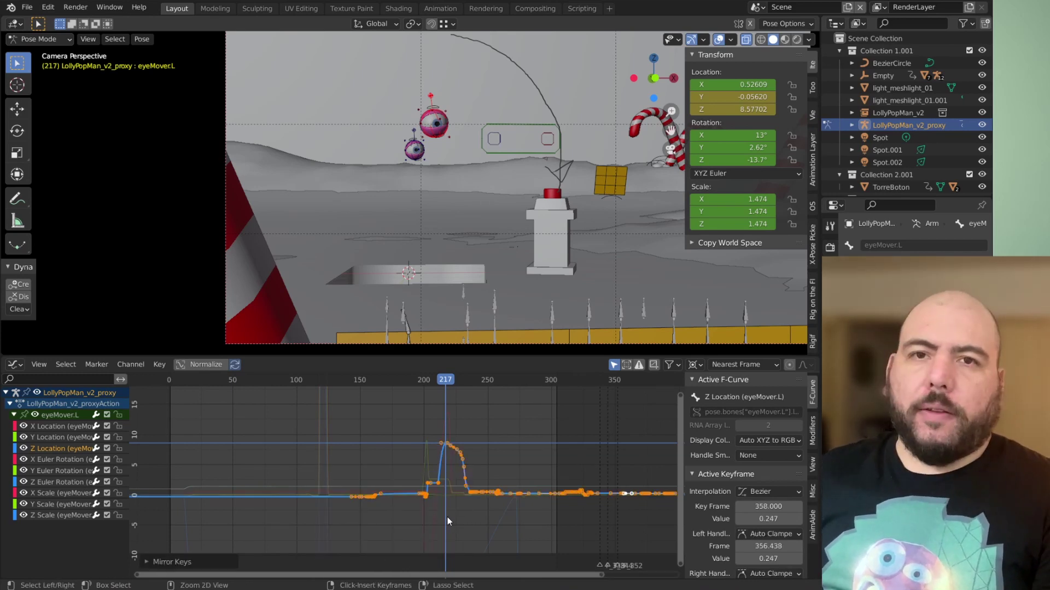
# - Try scaling all the Z Location keys about the 2D cursor, along Y and along X
pyautogui.press('s')
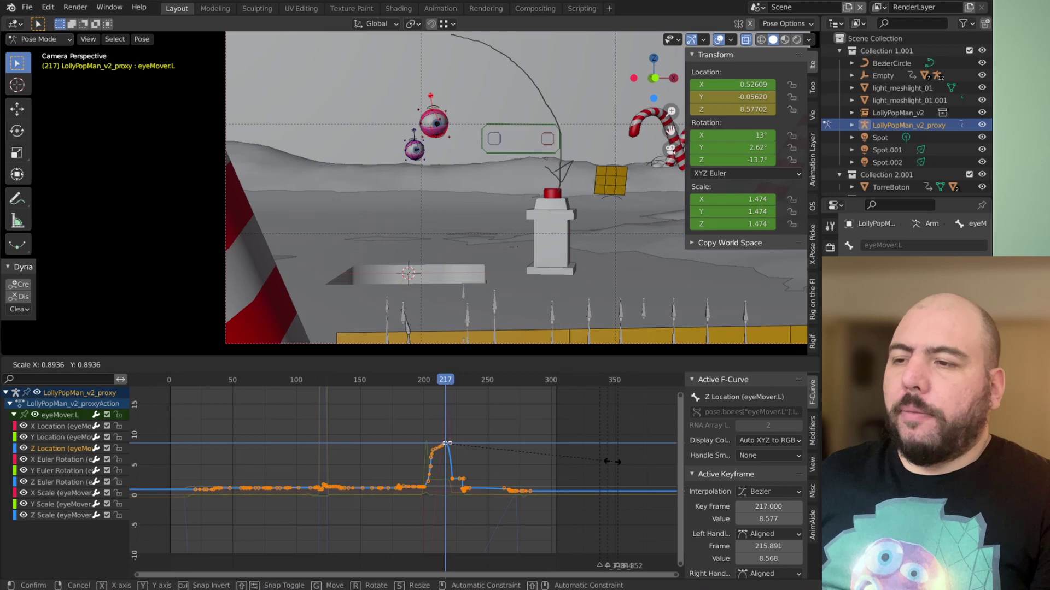
pyautogui.press('y')
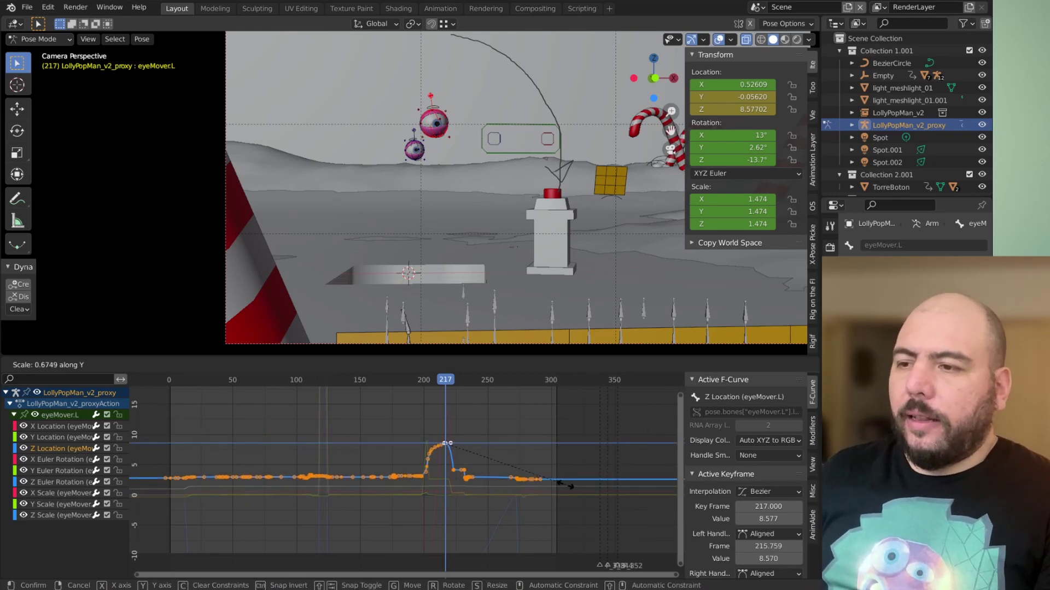
pyautogui.click(556, 485)
pyautogui.press('s')
pyautogui.press('x')
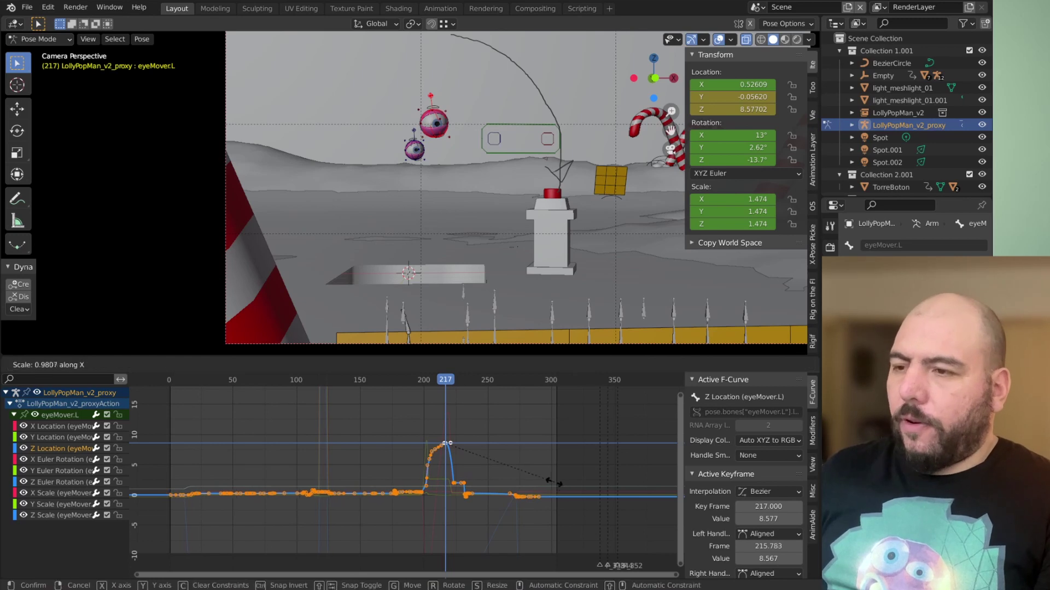
pyautogui.rightClick(560, 476)
pyautogui.moveTo(546, 464); pyautogui.dragTo(550, 458, button='middle')
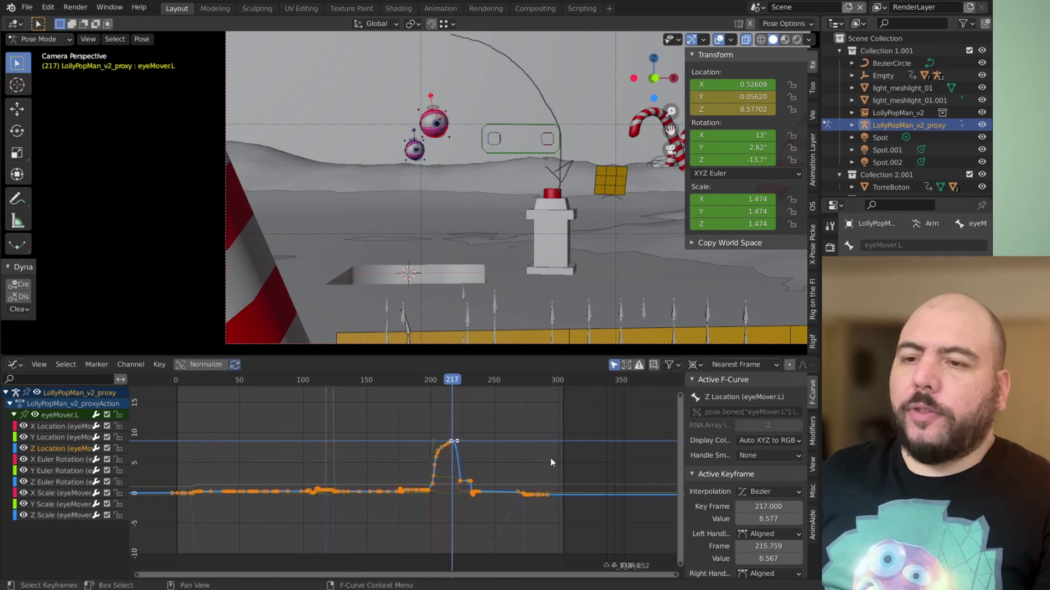
# - Select the Z Location key at frame 217 and snap the cursor's value to it with Cursor Value to Selection
pyautogui.click(552, 460)
pyautogui.click(451, 450)
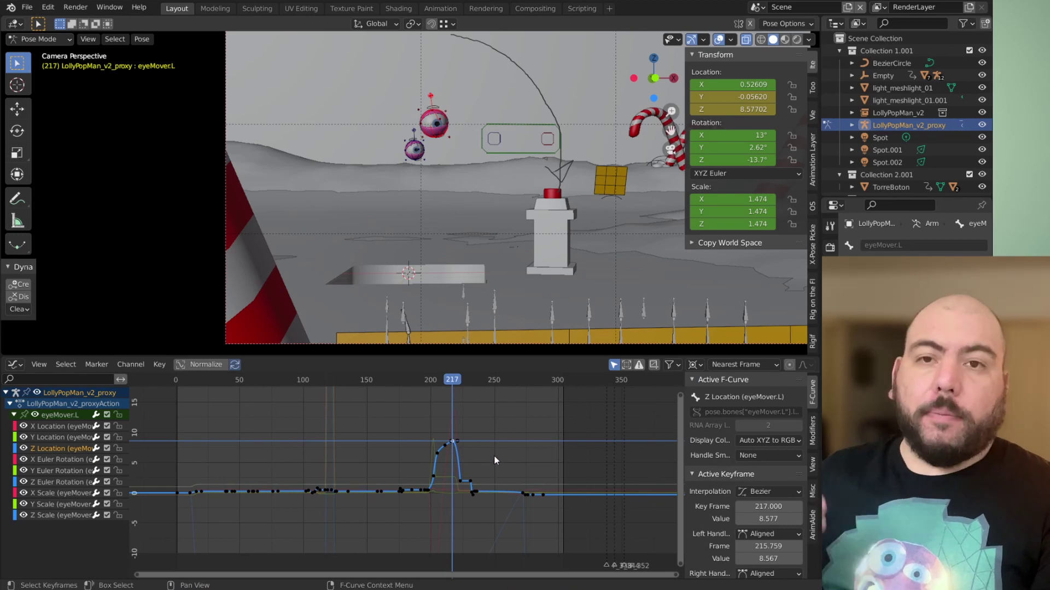
pyautogui.keyDown('ctrl'); pyautogui.moveTo(502, 458); pyautogui.dragTo(514, 479, button='middle'); pyautogui.keyUp('ctrl')
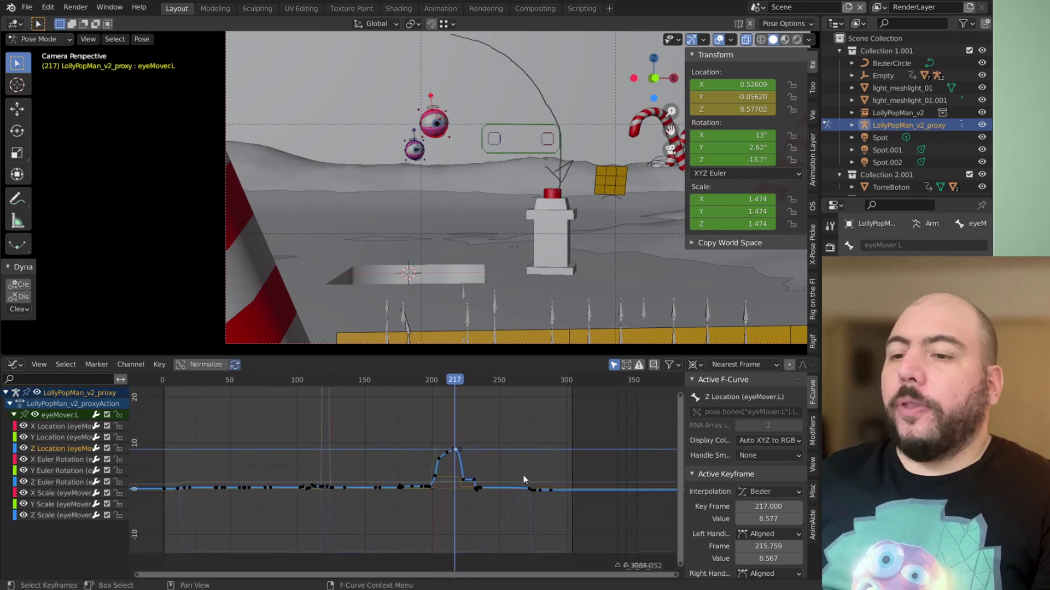
pyautogui.hotkey('shift', 's')
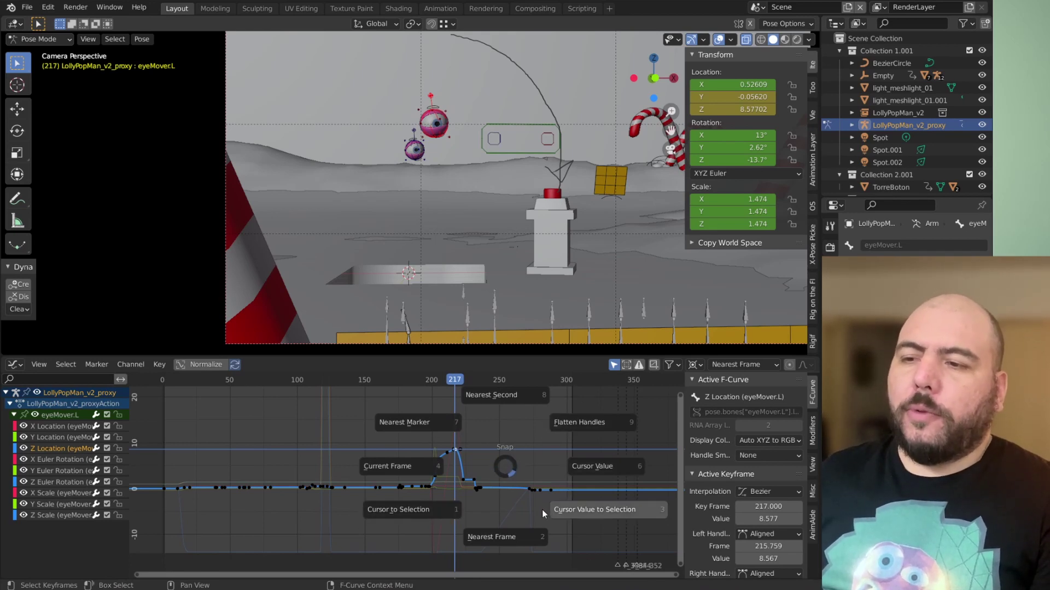
pyautogui.click(523, 490)
pyautogui.press('Home')
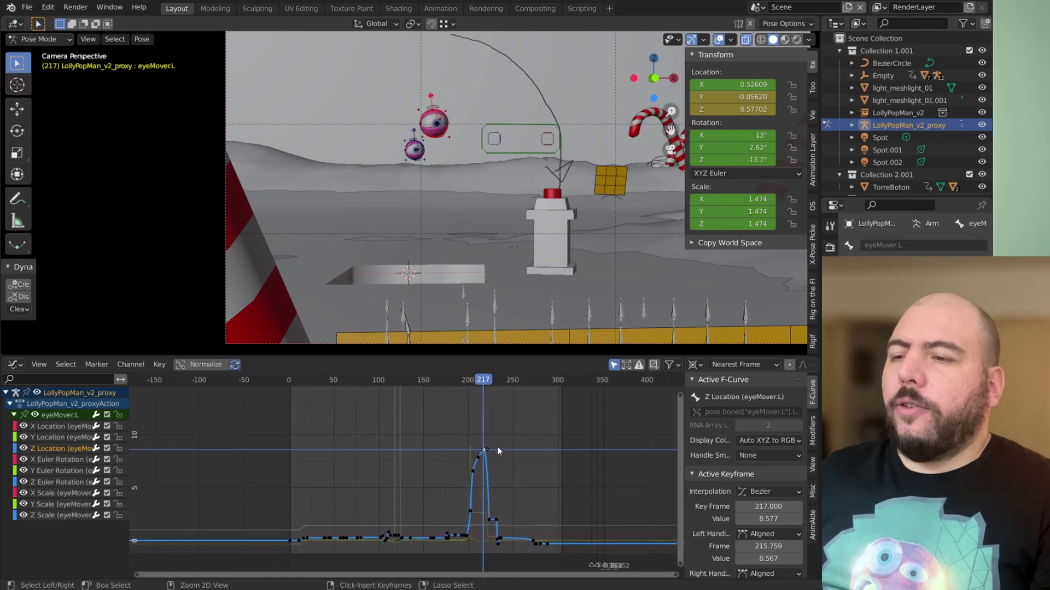
pyautogui.keyDown('ctrl'); pyautogui.moveTo(507, 451); pyautogui.dragTo(510, 454, button='middle'); pyautogui.keyUp('ctrl')
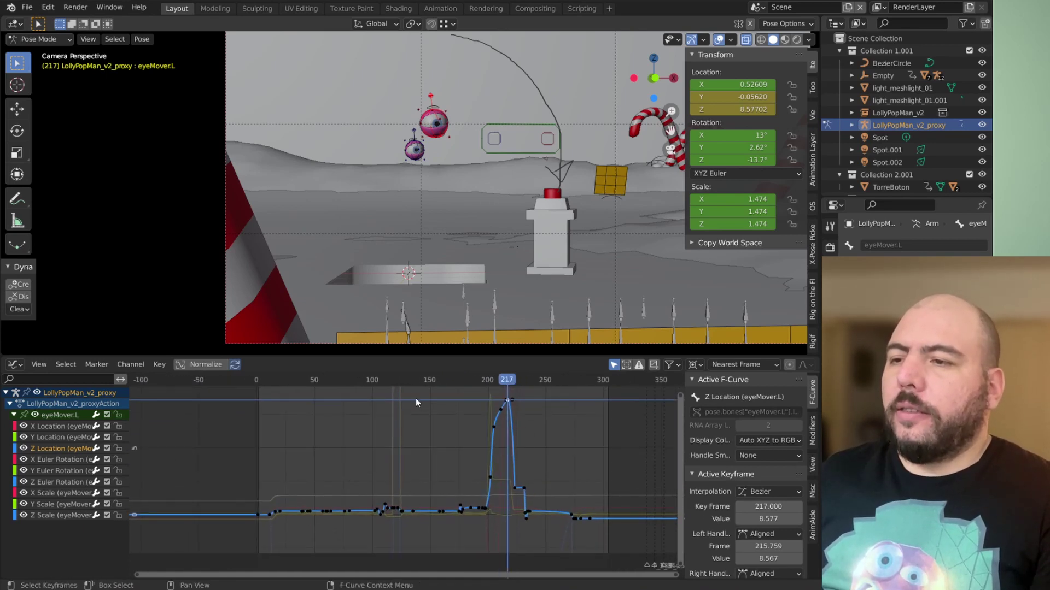
# - Try snapping the flat run of Z Location keys between about frames 125 and 165 to the Cursor Value
pyautogui.moveTo(412, 502); pyautogui.dragTo(449, 522)
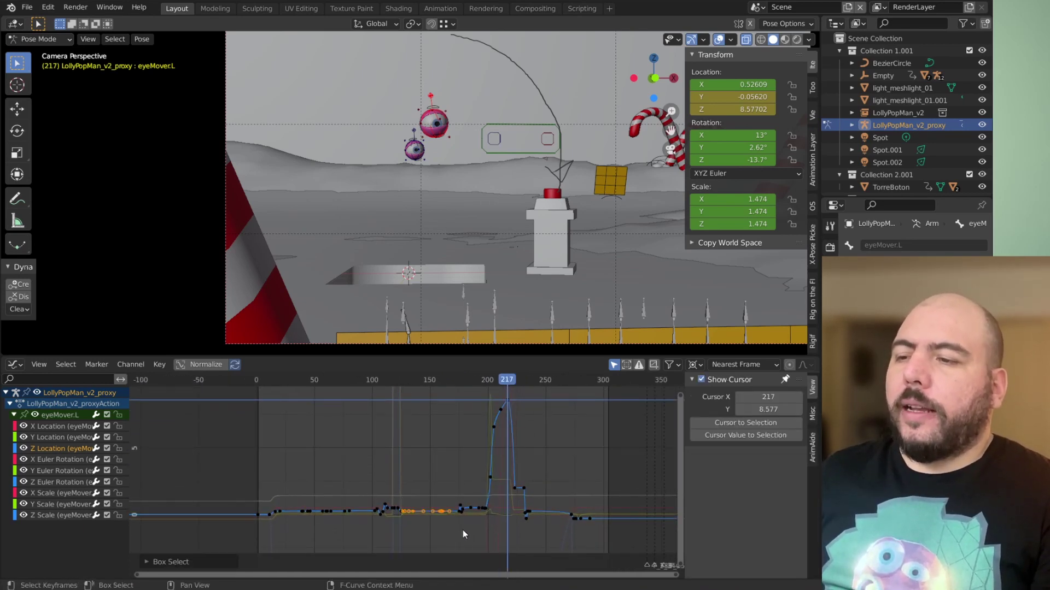
pyautogui.hotkey('shift', 's')
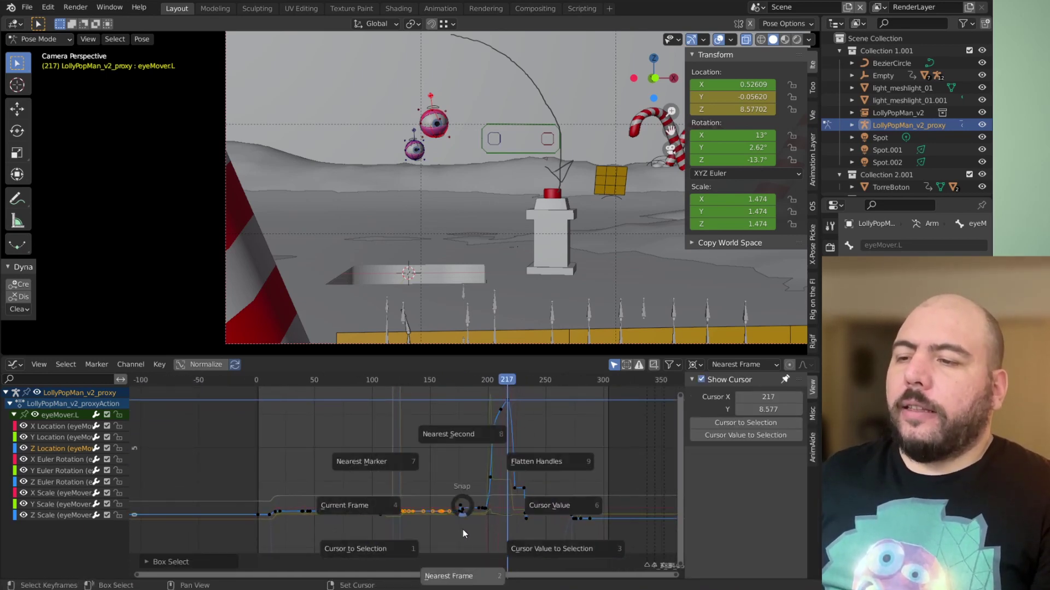
pyautogui.click(550, 505)
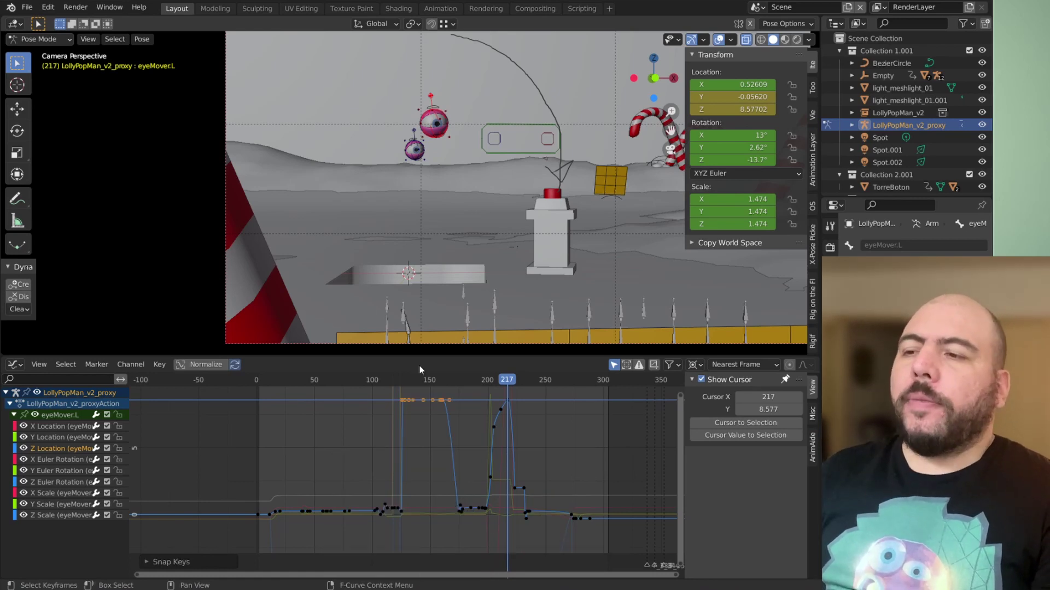
pyautogui.hotkey('ctrl', 'z')
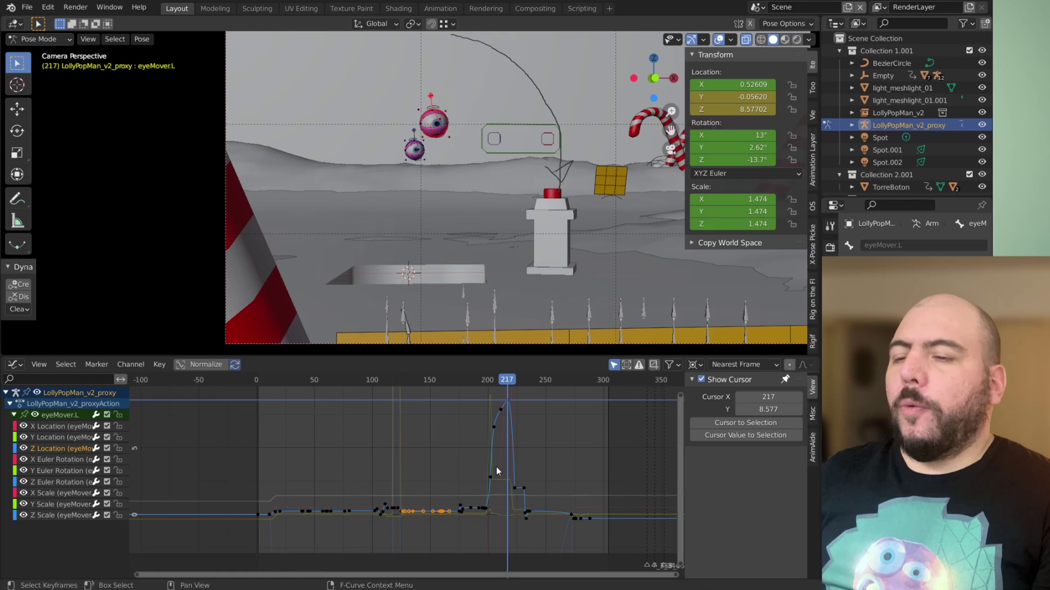
pyautogui.hotkey('shift', 's')
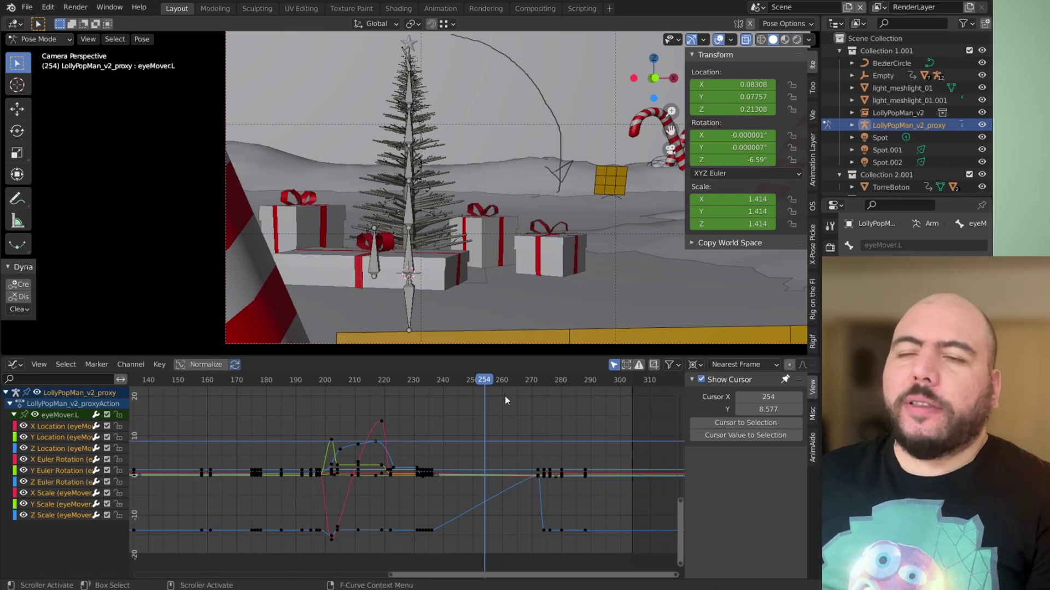
# - Switch to the other Blender window and select the Z Location keys from frame 205 to 217
pyautogui.hotkey('alt', 'Tab')
pyautogui.hotkey('alt', 'Tab')
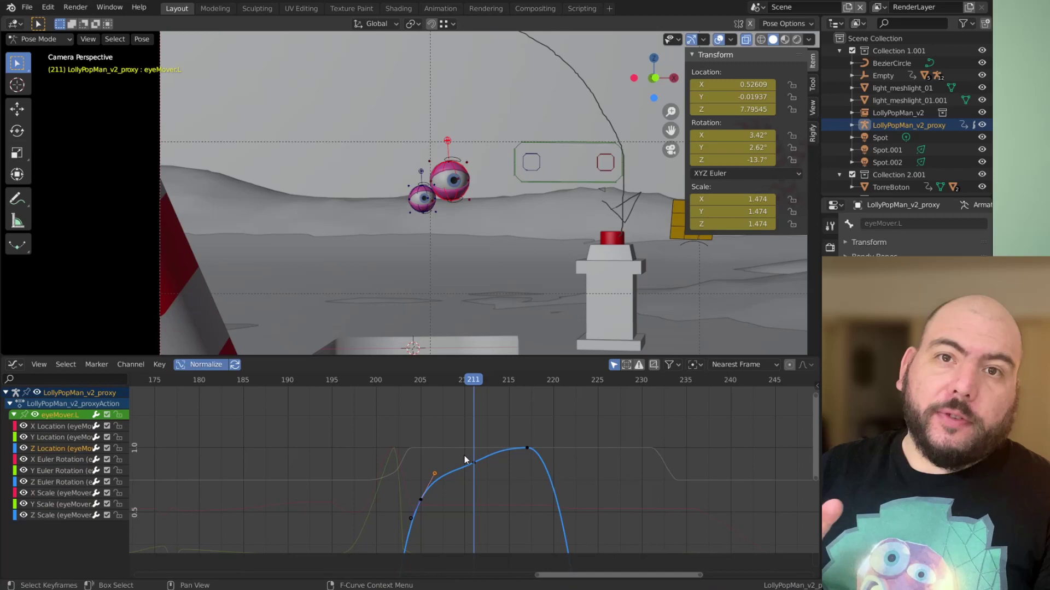
pyautogui.moveTo(472, 459); pyautogui.dragTo(482, 437, button='middle')
pyautogui.moveTo(558, 403); pyautogui.dragTo(418, 496)
pyautogui.moveTo(480, 446)
pyautogui.keyDown('ctrl'); pyautogui.mouseDown(button='middle')
pyautogui.moveTo(445, 485)
pyautogui.moveTo(485, 432)
pyautogui.moveTo(486, 456)
pyautogui.mouseUp(button='middle'); pyautogui.keyUp('ctrl')
# - Try moving the selected Z Location keys freely in the graph, undoing each move
pyautogui.press('g')
pyautogui.click(506, 427)
pyautogui.hotkey('ctrl', 'z')
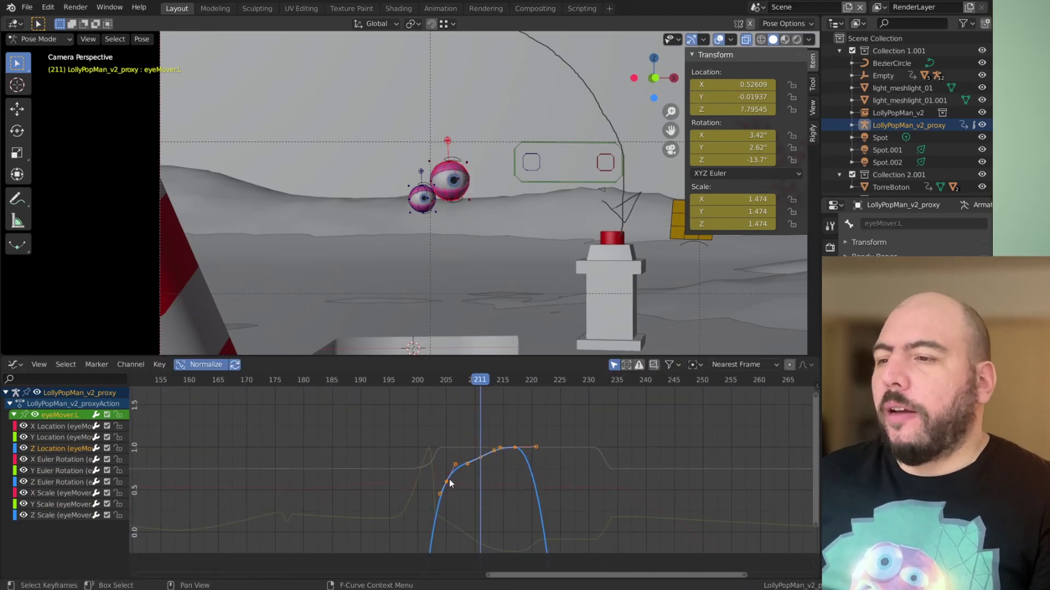
pyautogui.press('g')
pyautogui.rightClick(524, 486)
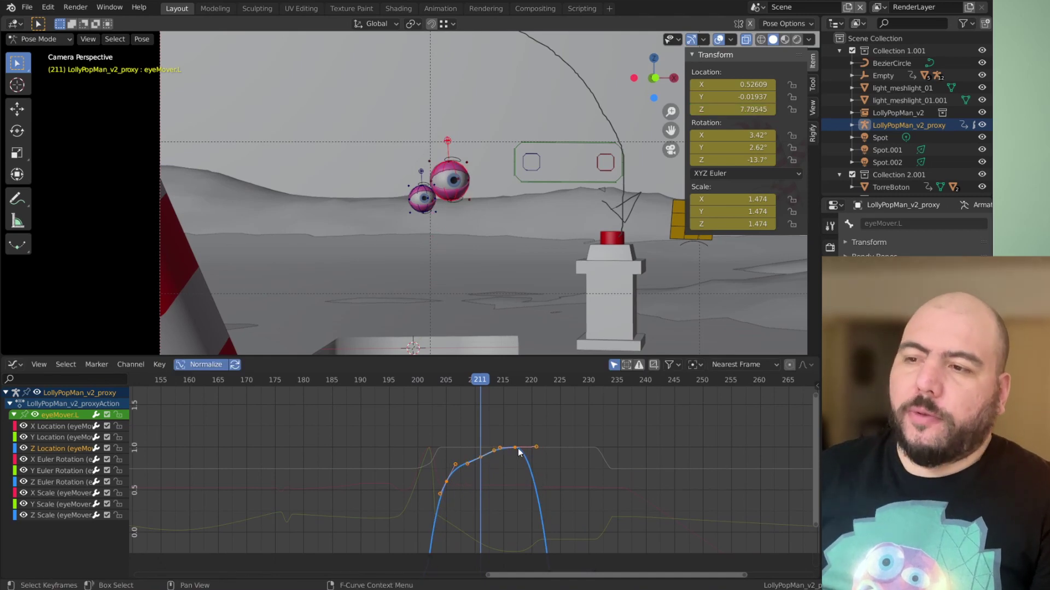
pyautogui.press('g')
pyautogui.click(515, 490)
pyautogui.hotkey('ctrl', 'z')
# - Show the graph editor's sidebar, widen it and collapse the Active F-Curve properties to expose the Active Keyframe settings
pyautogui.press('n')
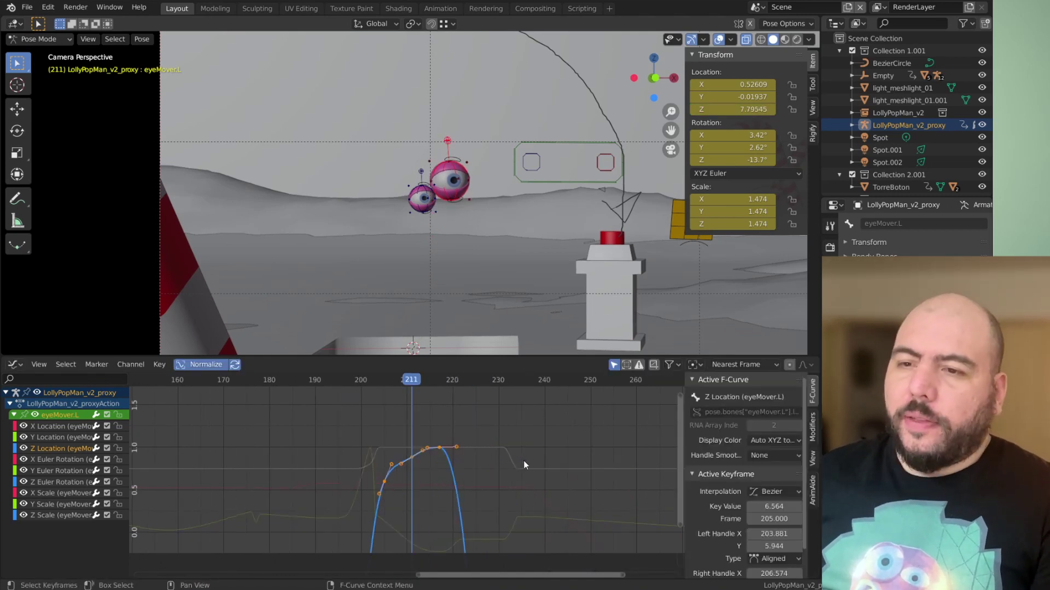
pyautogui.moveTo(685, 425); pyautogui.dragTo(663, 427)
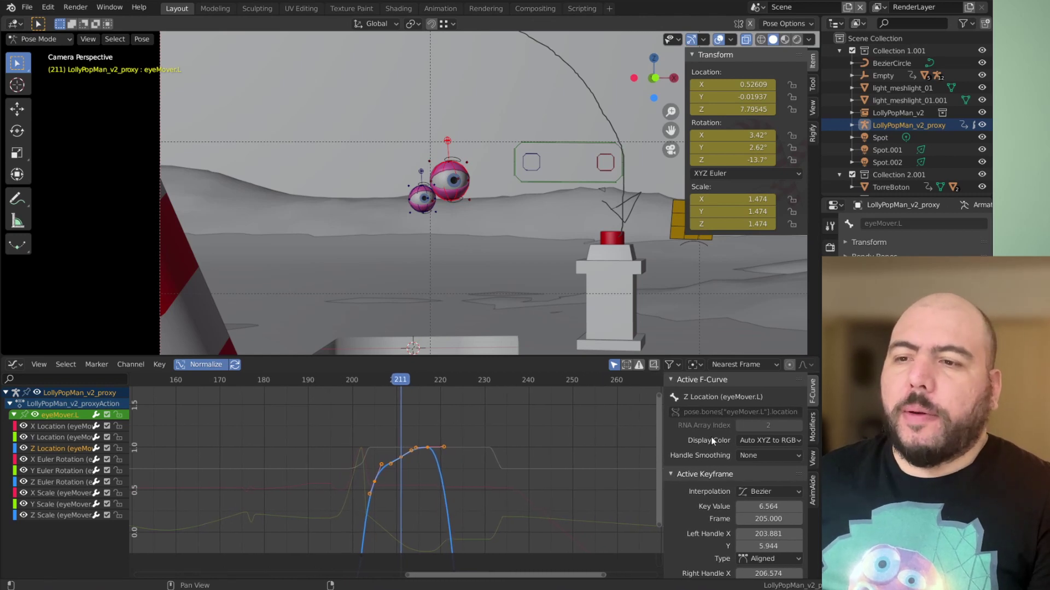
pyautogui.click(702, 379)
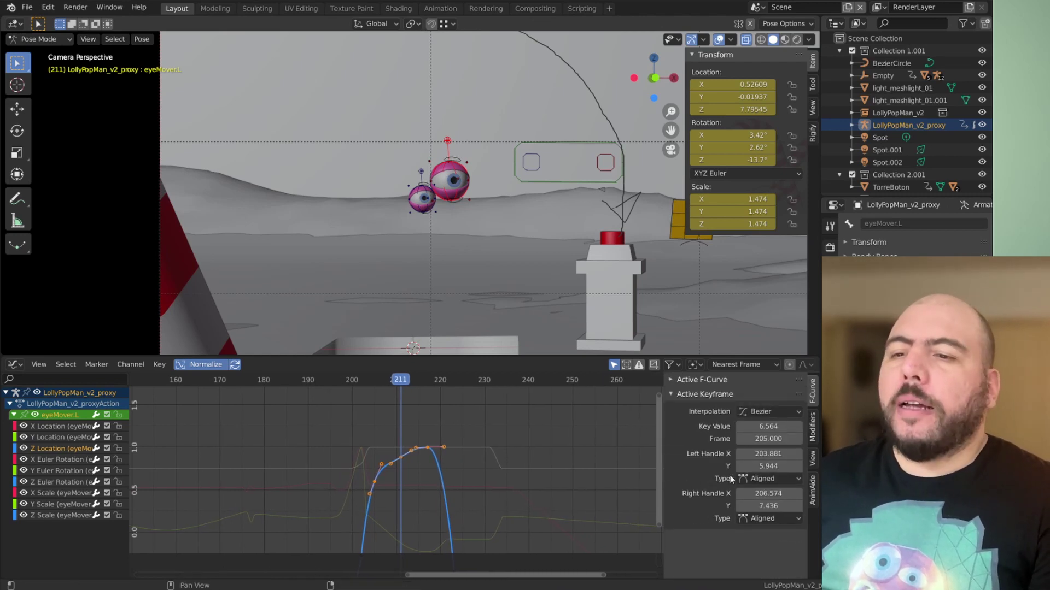
# - Open the active keyframe's Frame value for editing and leave it without entering a new value
pyautogui.moveTo(768, 439); pyautogui.dragTo(766, 439)
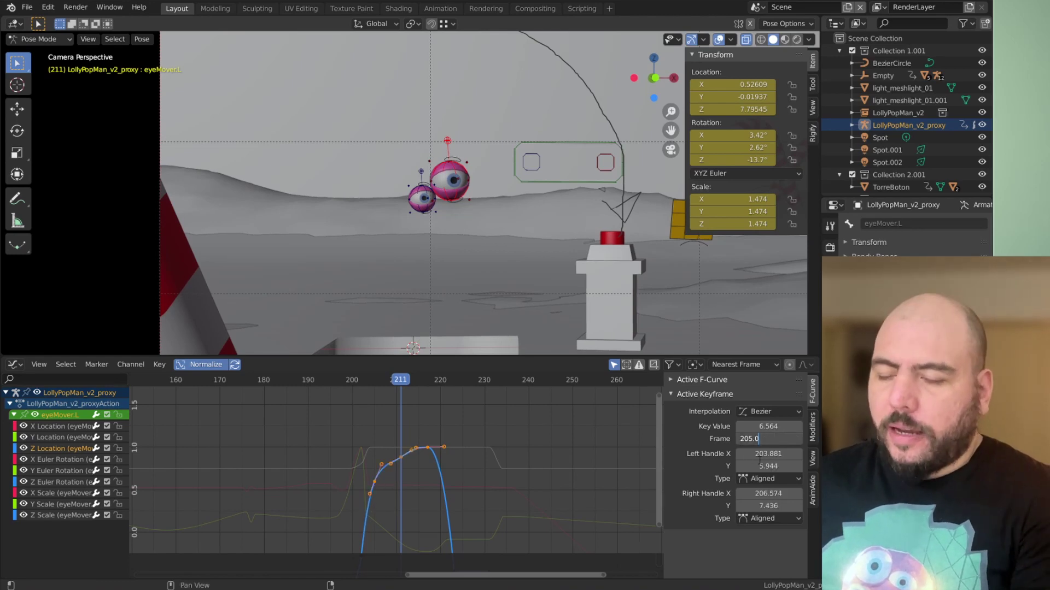
pyautogui.press('Return')
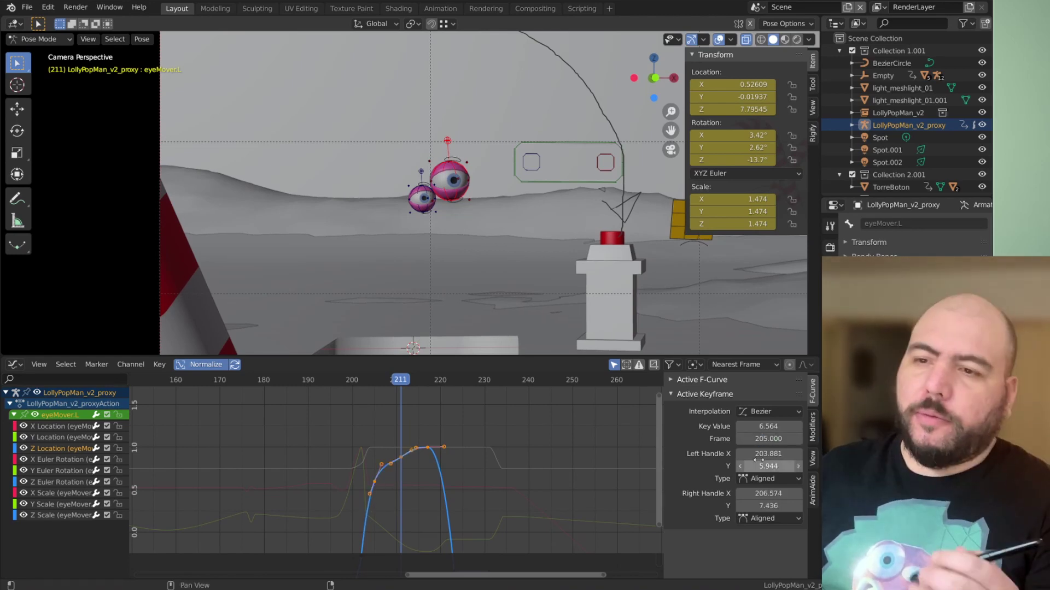
pyautogui.scroll(-3, 490, 477)
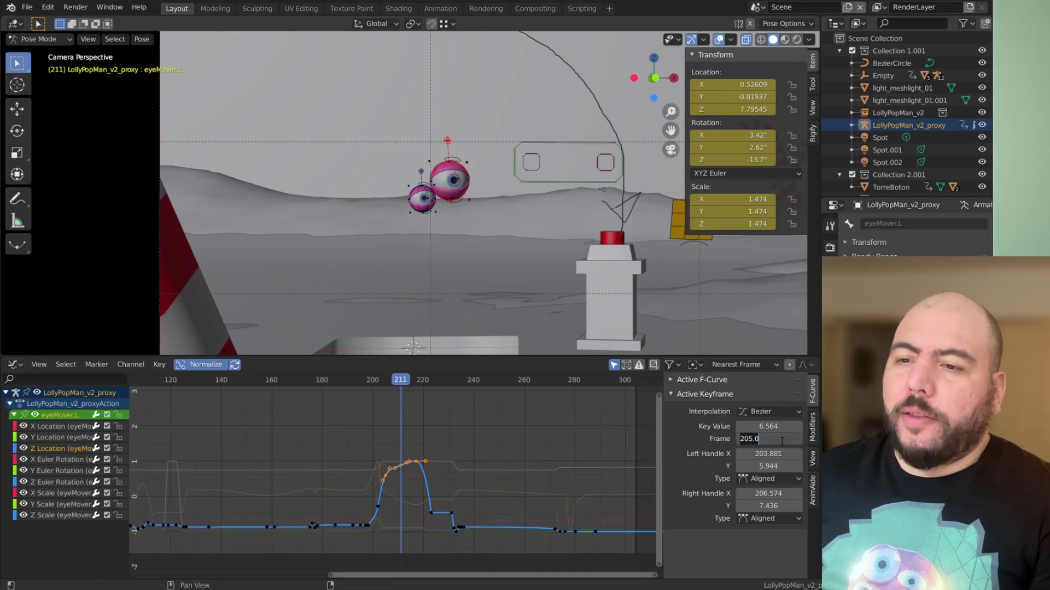
pyautogui.rightClick(765, 438)
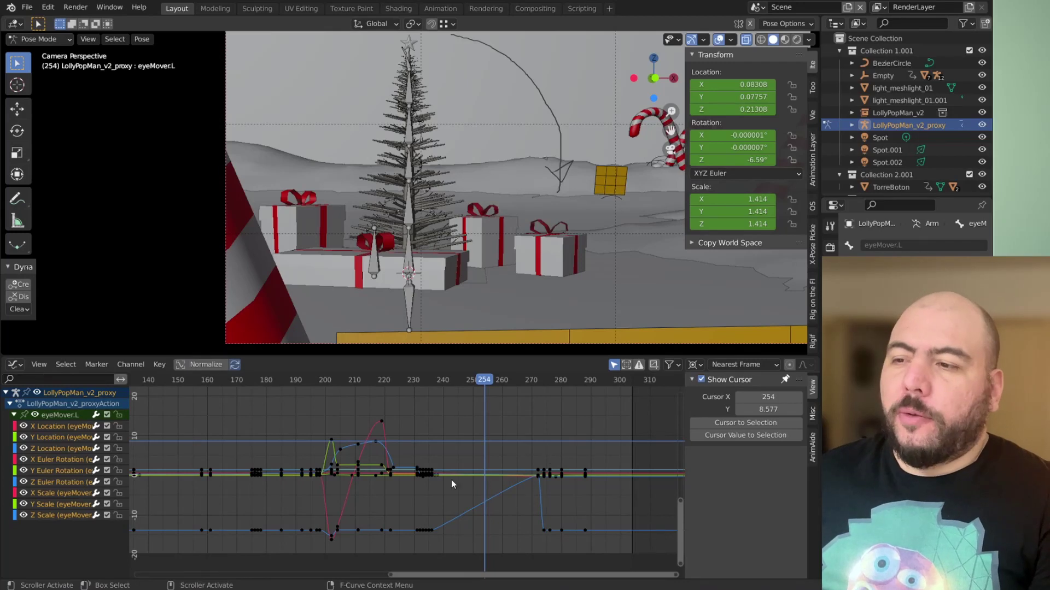
# - Back in the newer Blender window, select the X Scale key at frame 272 and move the playhead to frame 270
pyautogui.click(432, 473)
pyautogui.click(536, 474)
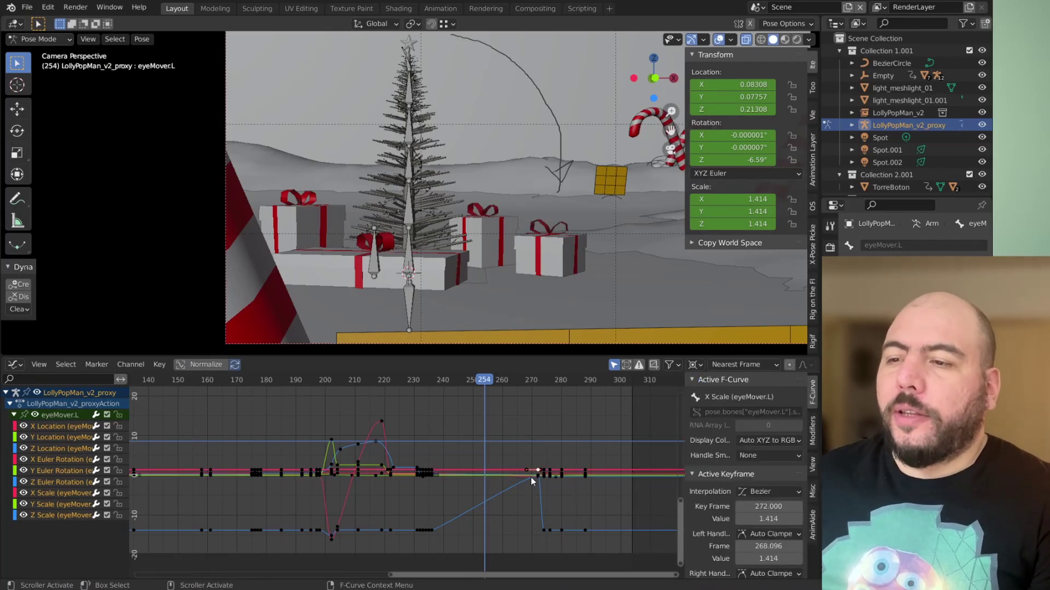
pyautogui.moveTo(504, 389); pyautogui.dragTo(531, 390)
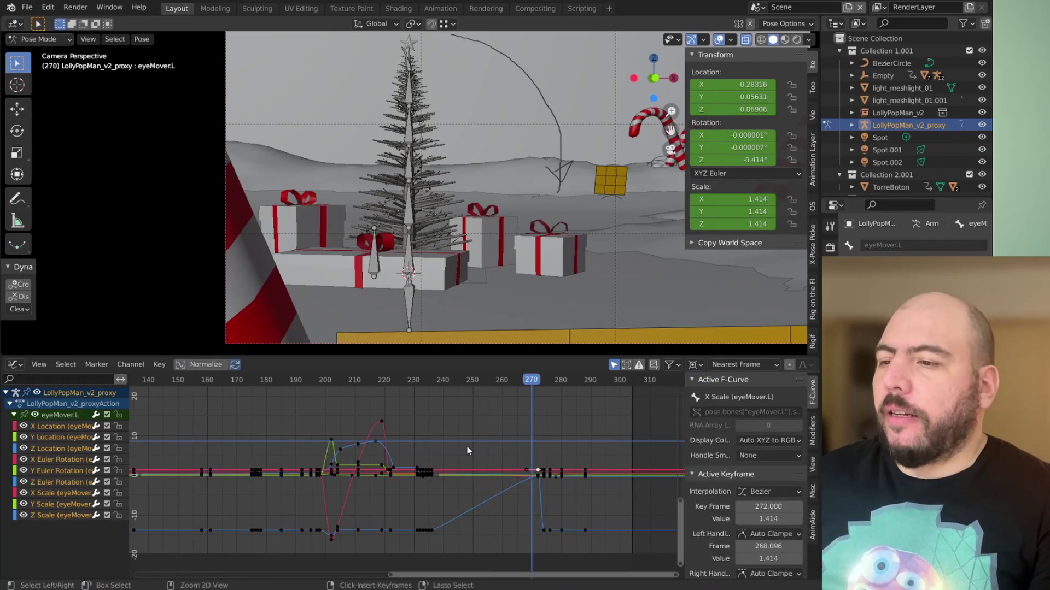
# - Select only the Z Location channel of the eyeMover.L bone to work on its curve
pyautogui.click(65, 449)
pyautogui.keyDown('ctrl'); pyautogui.moveTo(355, 475); pyautogui.dragTo(354, 456, button='middle'); pyautogui.keyUp('ctrl')
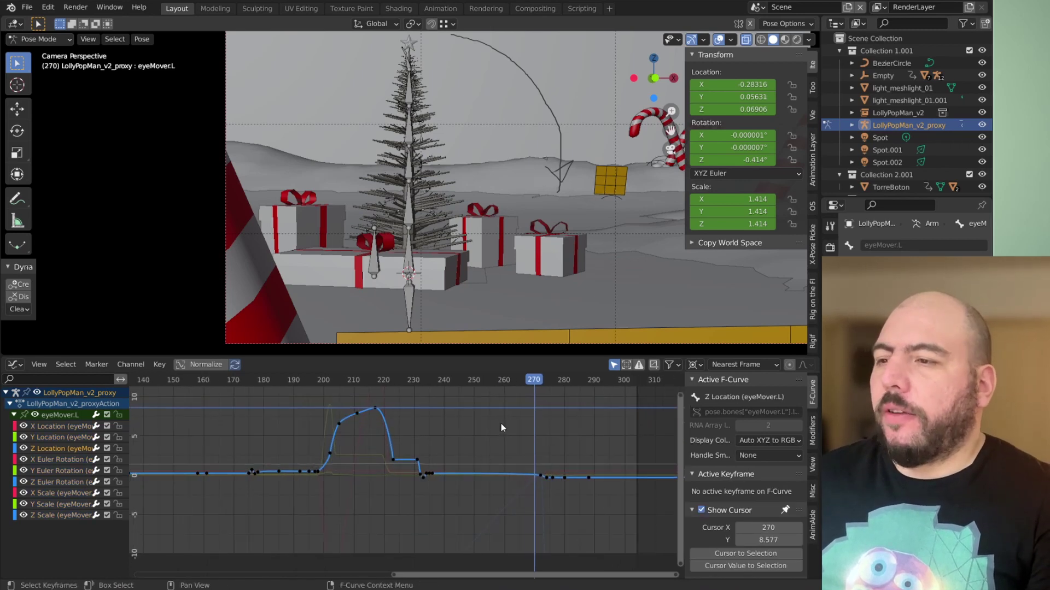
pyautogui.moveTo(501, 423); pyautogui.dragTo(508, 429, button='middle')
pyautogui.moveTo(396, 436); pyautogui.dragTo(433, 438, button='middle')
# - Move the playhead to frame 225 and show the graph editor's Misc sidebar options
pyautogui.moveTo(500, 384); pyautogui.dragTo(524, 384)
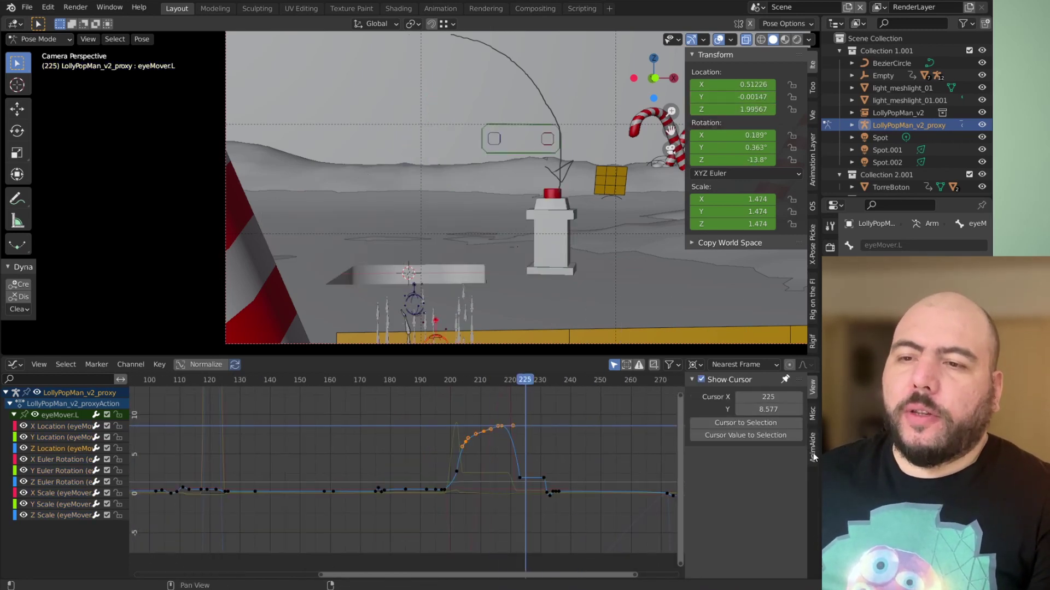
pyautogui.click(812, 414)
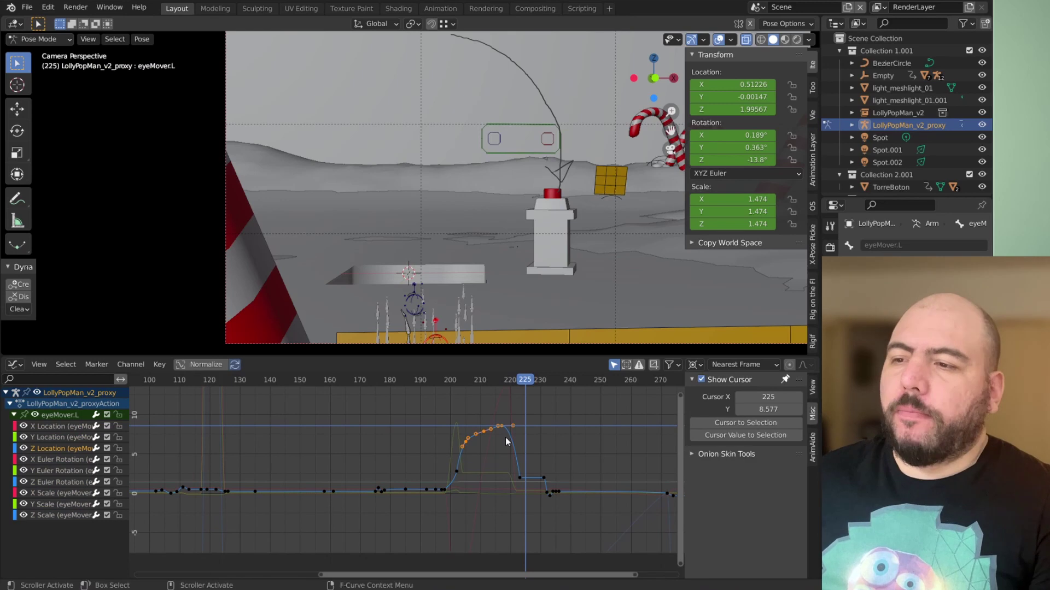
# - Box-select the Z Location keys from frame 202 to 217 and try raising their Value together to 10.116 at the active key
pyautogui.keyDown('ctrl'); pyautogui.moveTo(505, 463); pyautogui.dragTo(426, 496, button='middle'); pyautogui.keyUp('ctrl')
pyautogui.click(552, 455)
pyautogui.click(520, 505)
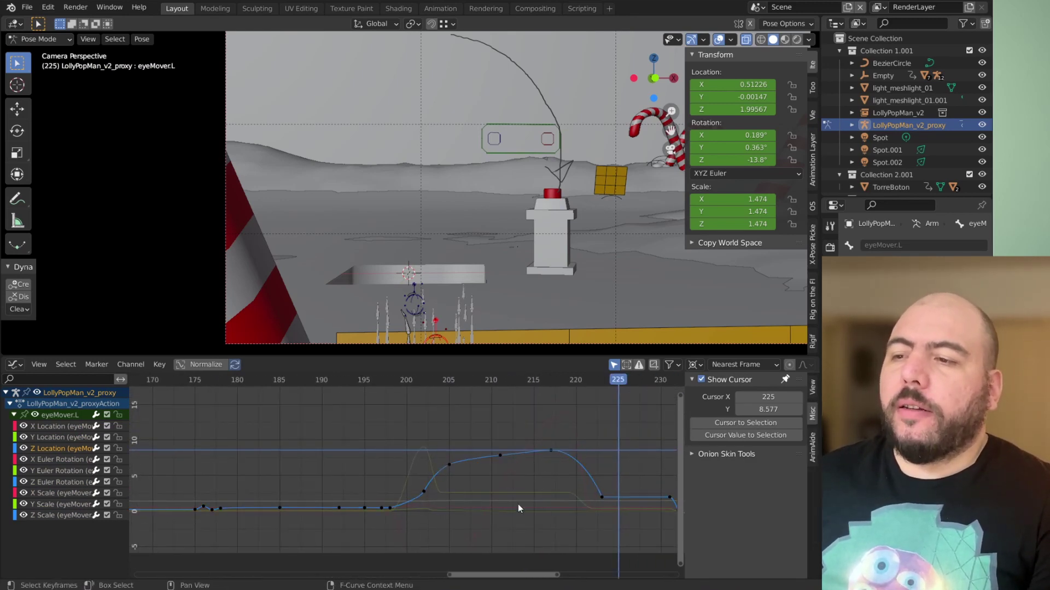
pyautogui.moveTo(415, 423); pyautogui.dragTo(534, 503)
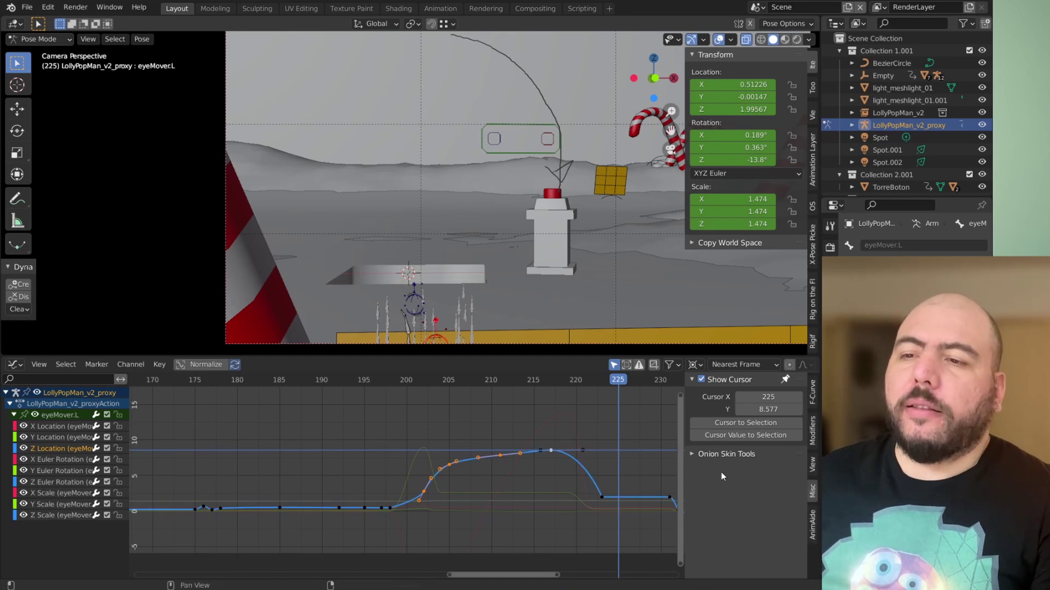
pyautogui.click(814, 402)
pyautogui.moveTo(768, 519)
pyautogui.mouseDown()
pyautogui.moveTo(790, 519)
pyautogui.moveTo(770, 519)
pyautogui.mouseUp()
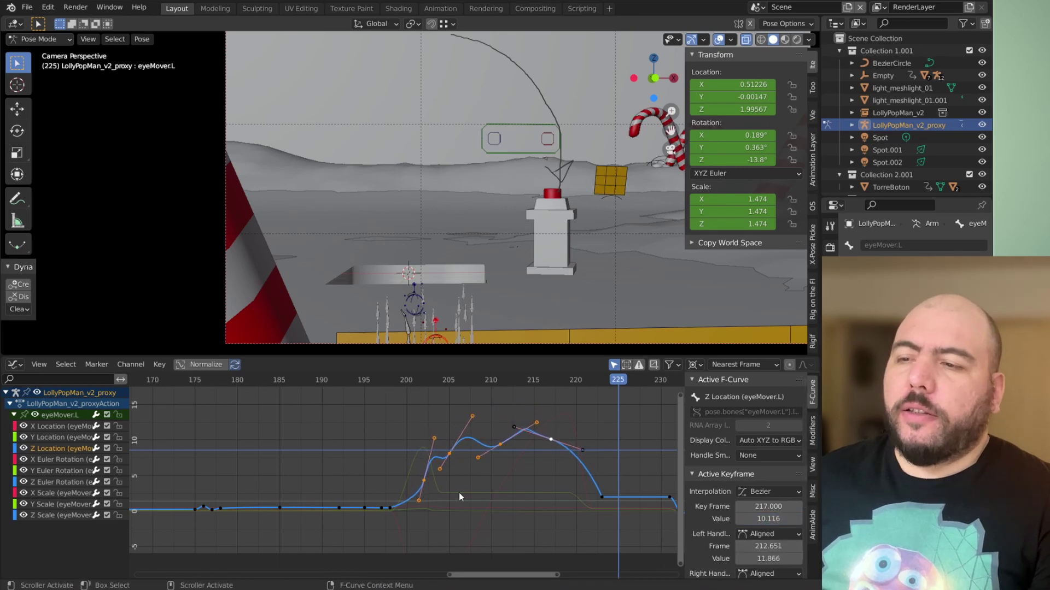
pyautogui.hotkey('ctrl', 'z')
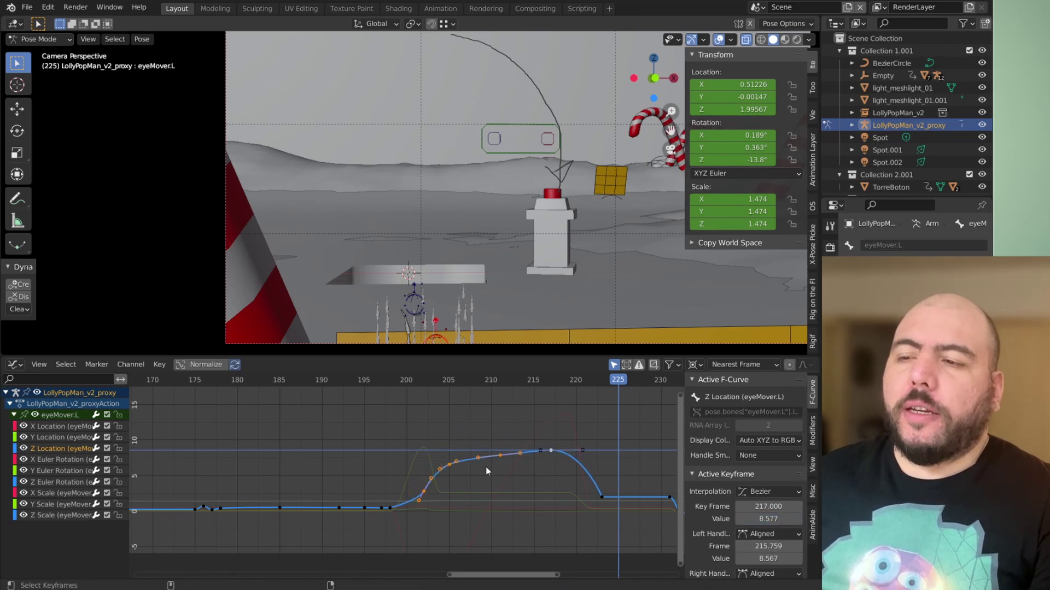
# - Select the Z Location keys from frame 202 to 223, make the frame 217 key active, and try changing their Value together
pyautogui.moveTo(618, 423); pyautogui.dragTo(423, 499)
pyautogui.keyDown('shift'); pyautogui.click(552, 451); pyautogui.keyUp('shift')
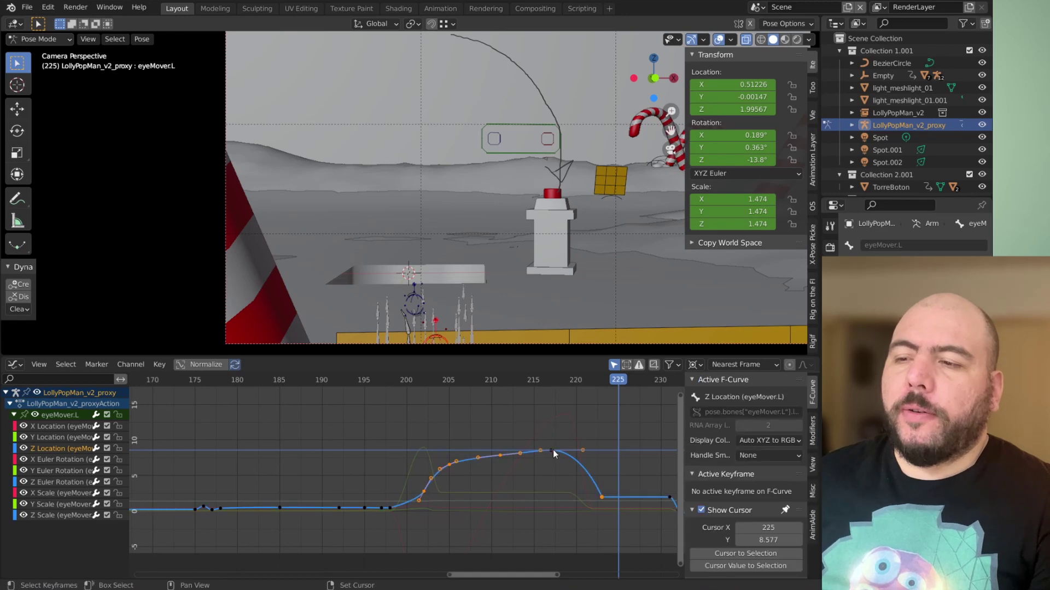
pyautogui.keyDown('shift'); pyautogui.click(553, 450); pyautogui.keyUp('shift')
pyautogui.moveTo(768, 519)
pyautogui.mouseDown()
pyautogui.moveTo(759, 524)
pyautogui.moveTo(768, 519)
pyautogui.mouseUp()
pyautogui.hotkey('ctrl', 'z')
# - Set the handle type of the selected Z Location keys to Vector and then to Automatic
pyautogui.scroll(-1, 798, 518)
pyautogui.press('v')
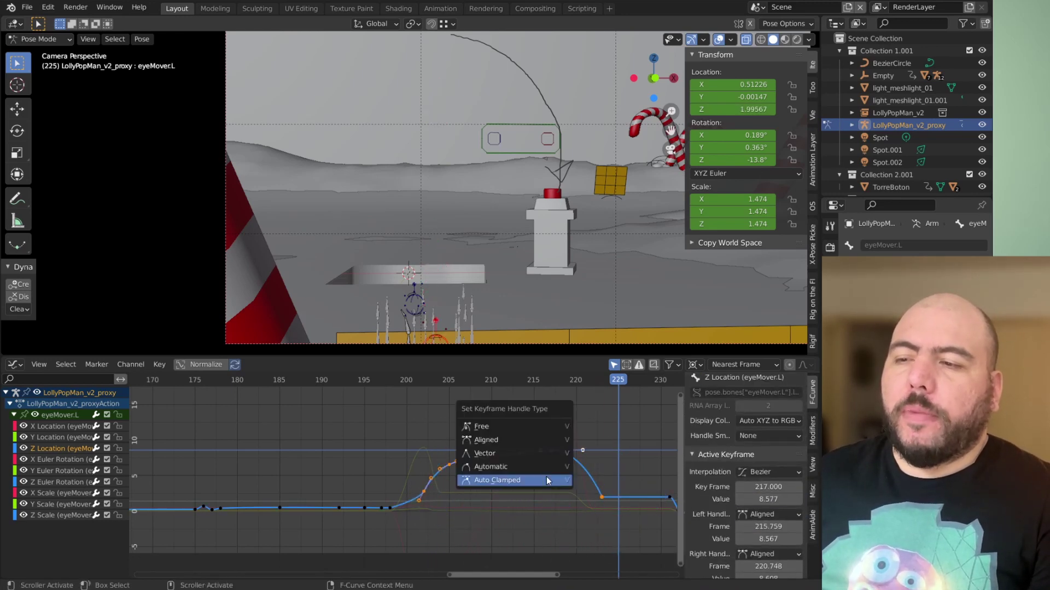
pyautogui.click(525, 452)
pyautogui.press('v')
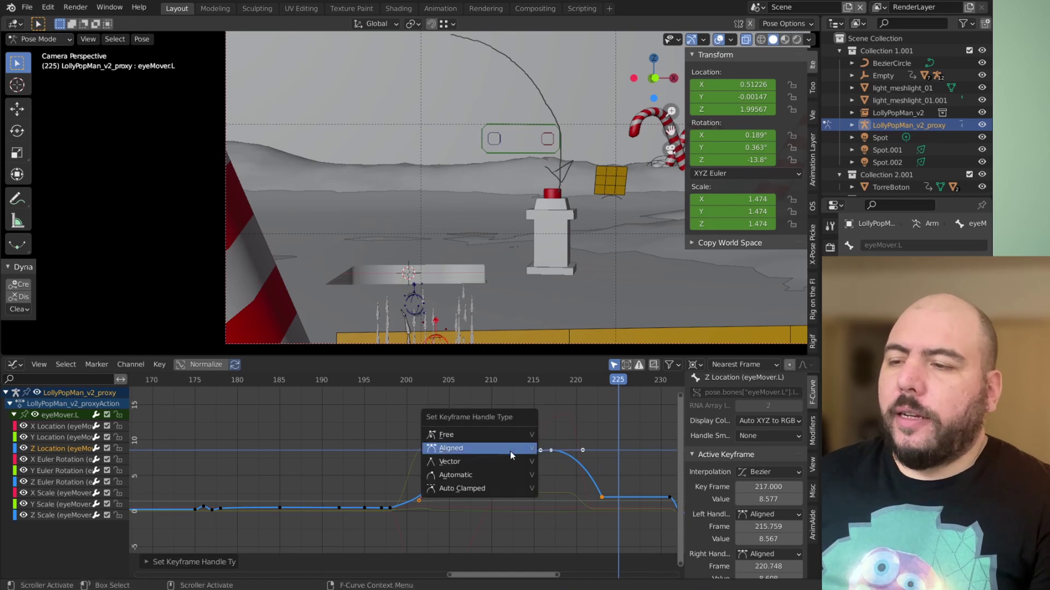
pyautogui.click(500, 474)
# - Raise the selected keys' Value together to 11.826 at the active key and set their handle type to Free
pyautogui.moveTo(768, 499)
pyautogui.mouseDown()
pyautogui.moveTo(757, 506)
pyautogui.moveTo(796, 500)
pyautogui.moveTo(751, 499)
pyautogui.moveTo(782, 499)
pyautogui.mouseUp()
pyautogui.press('Escape')
pyautogui.press('v')
pyautogui.click(527, 498)
pyautogui.press('v')
pyautogui.click(567, 439)
pyautogui.hotkey('ctrl', 'z')
pyautogui.press('v')
pyautogui.click(552, 471)
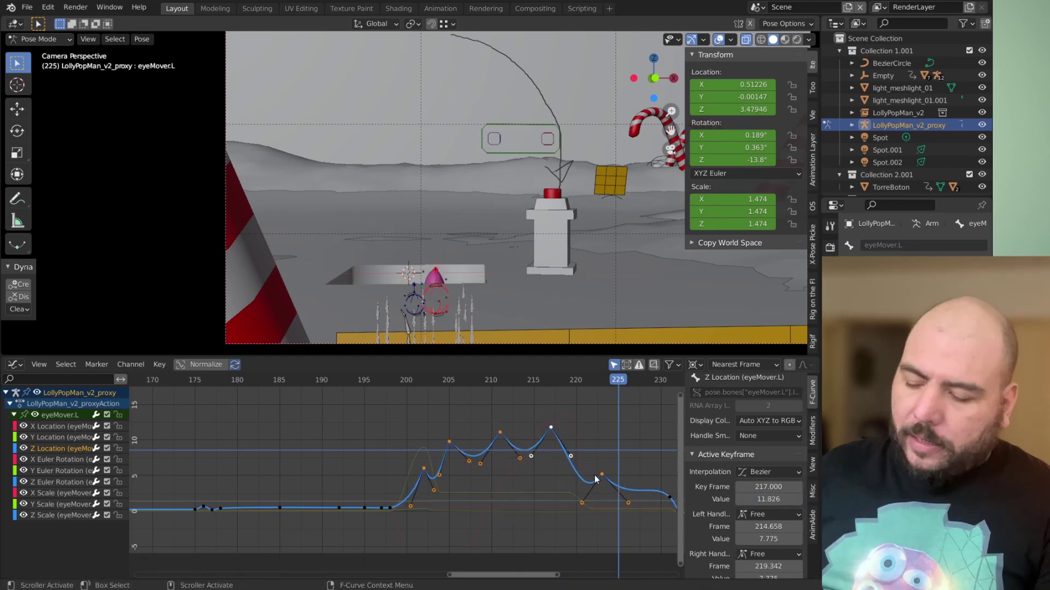
# - Set the selected keys' handles to Aligned and try raising their Value together to 12.686 at the active key
pyautogui.press('v')
pyautogui.click(570, 486)
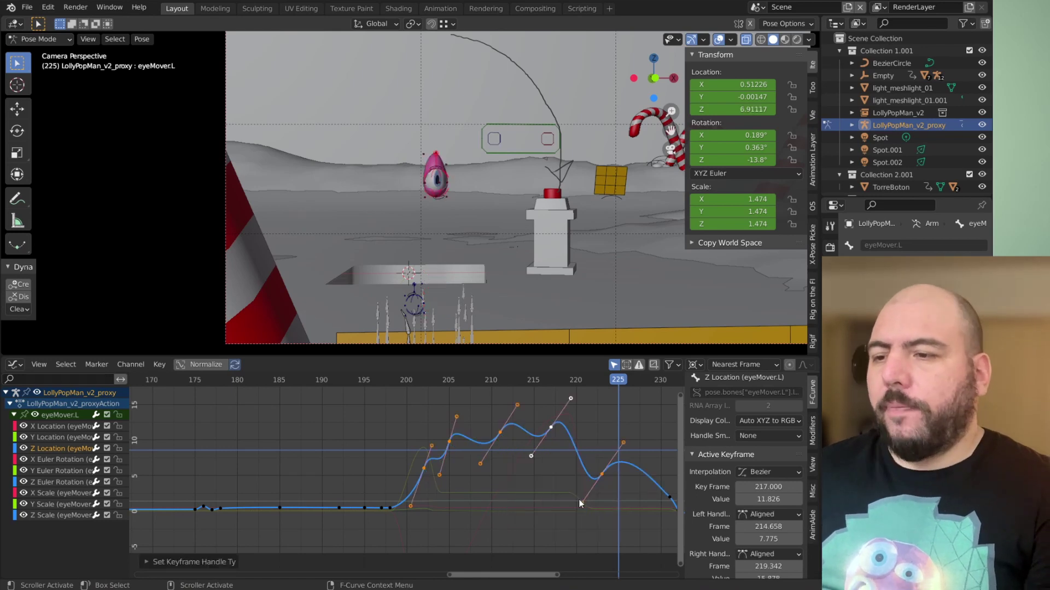
pyautogui.moveTo(769, 499)
pyautogui.mouseDown()
pyautogui.moveTo(757, 500)
pyautogui.moveTo(772, 499)
pyautogui.mouseUp()
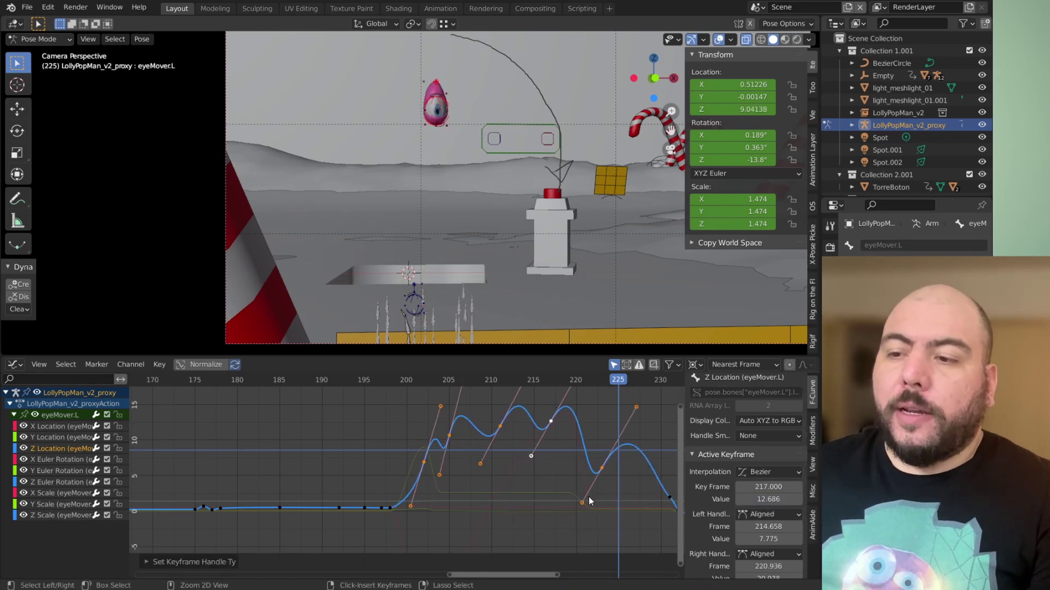
pyautogui.hotkey('ctrl', 'z')
# - Reselect the raised Z Location keys with the frame 223 key active and lower their Value together to 1.499 at that key
pyautogui.moveTo(378, 414); pyautogui.dragTo(626, 492)
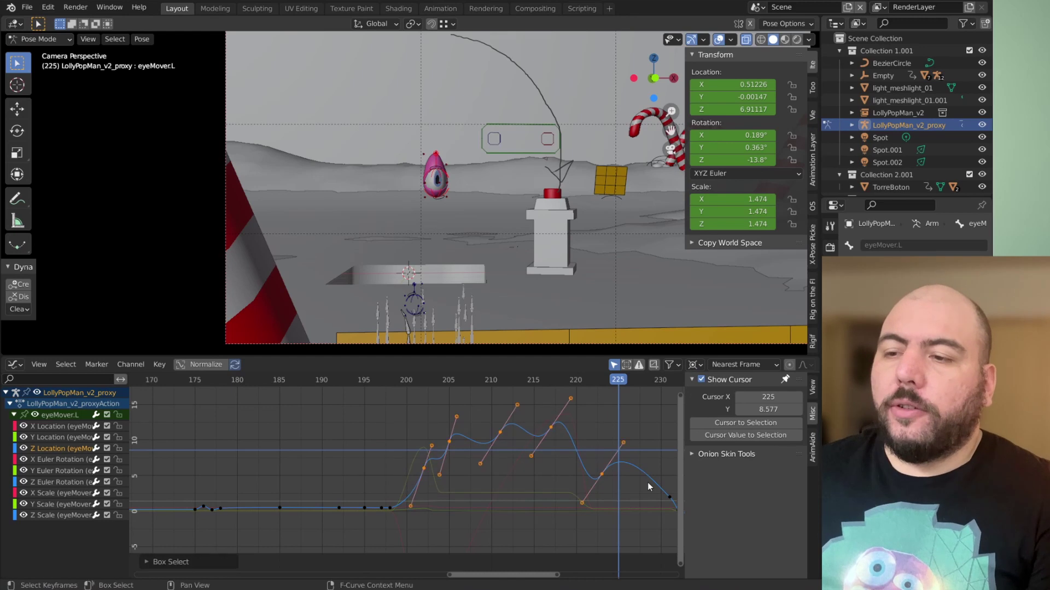
pyautogui.click(586, 482)
pyautogui.moveTo(416, 409); pyautogui.dragTo(610, 482)
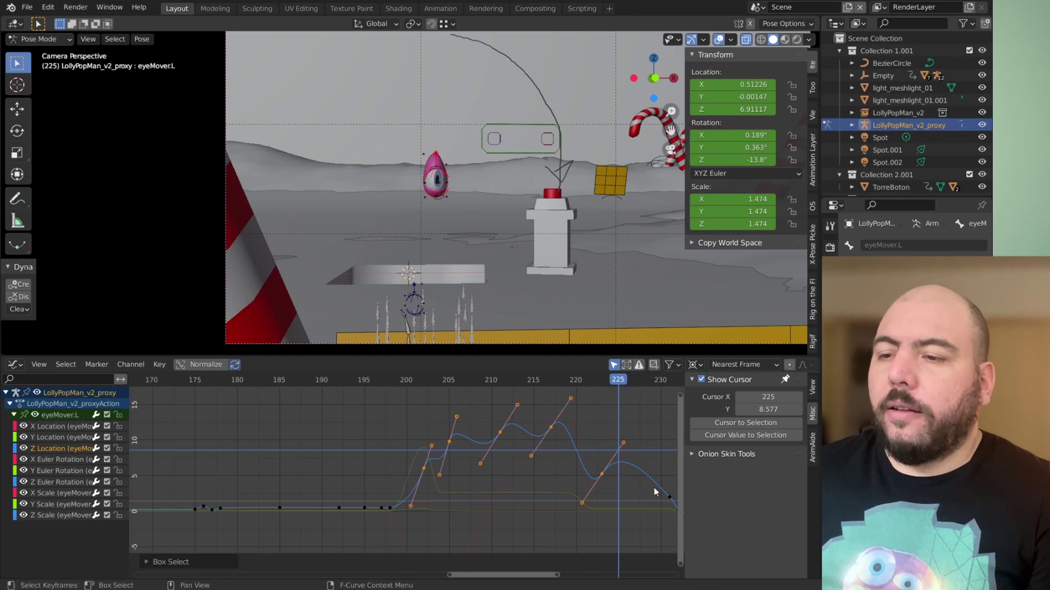
pyautogui.click(813, 394)
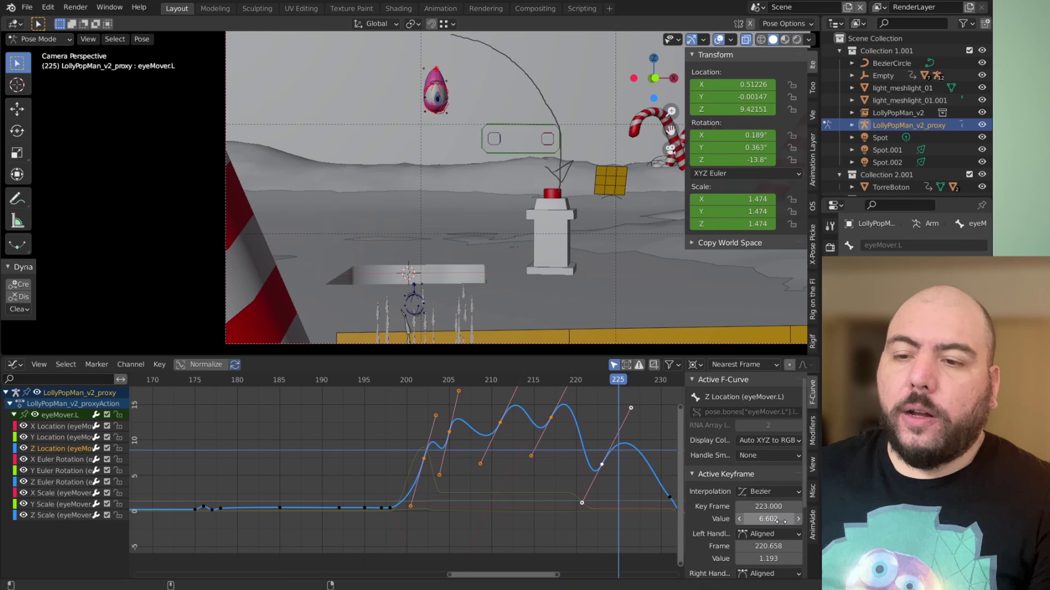
pyautogui.keyDown('alt'); pyautogui.moveTo(769, 518); pyautogui.dragTo(716, 518); pyautogui.keyUp('alt')
# - Try Copy All to Selected on the active key's Value, and use Copy Single to Selected to give the selected keys 1.499
pyautogui.rightClick(770, 519)
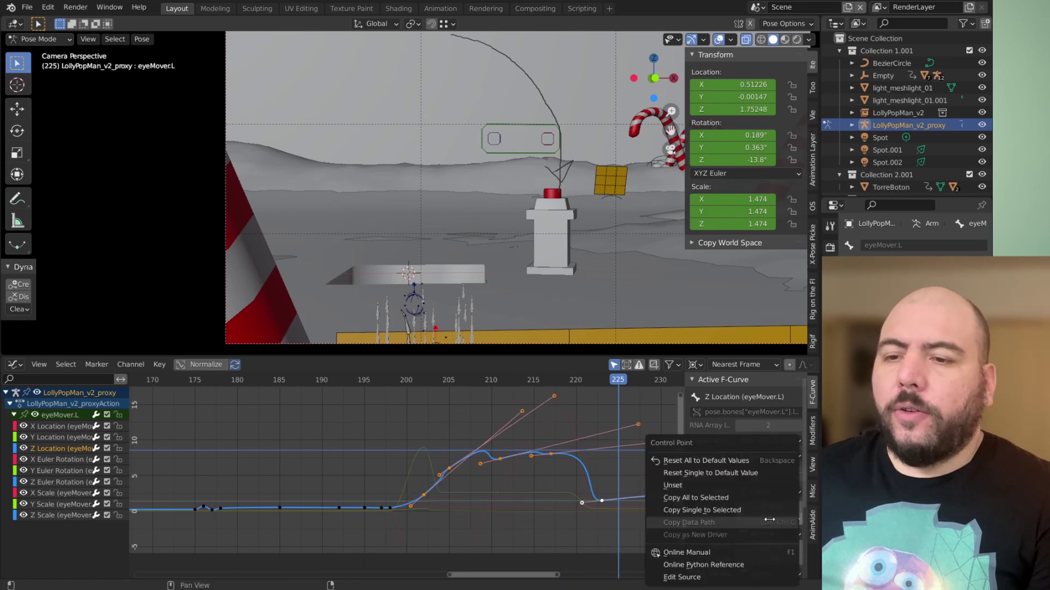
pyautogui.click(727, 498)
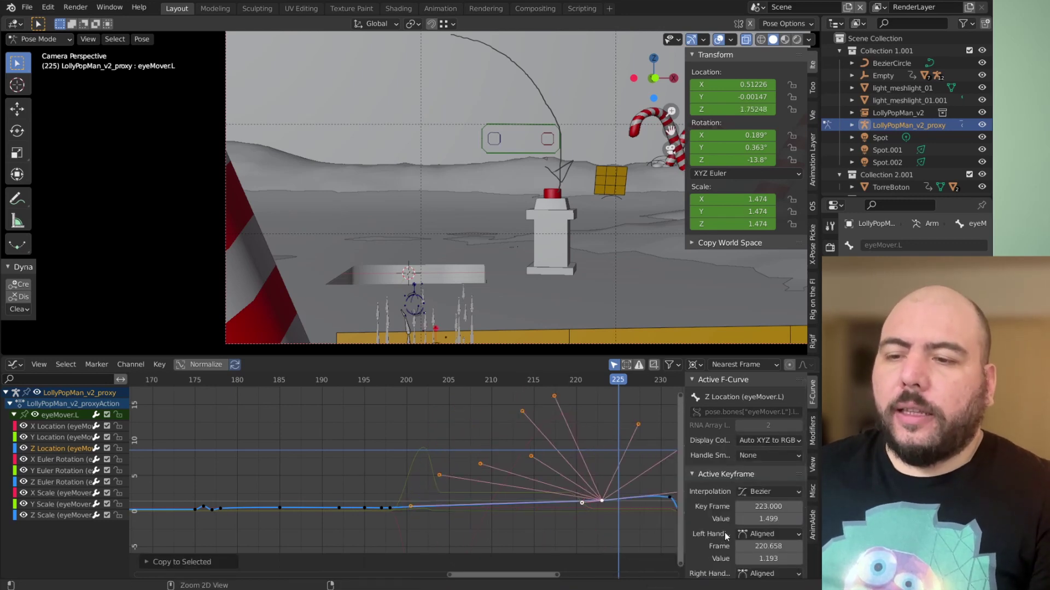
pyautogui.rightClick(756, 519)
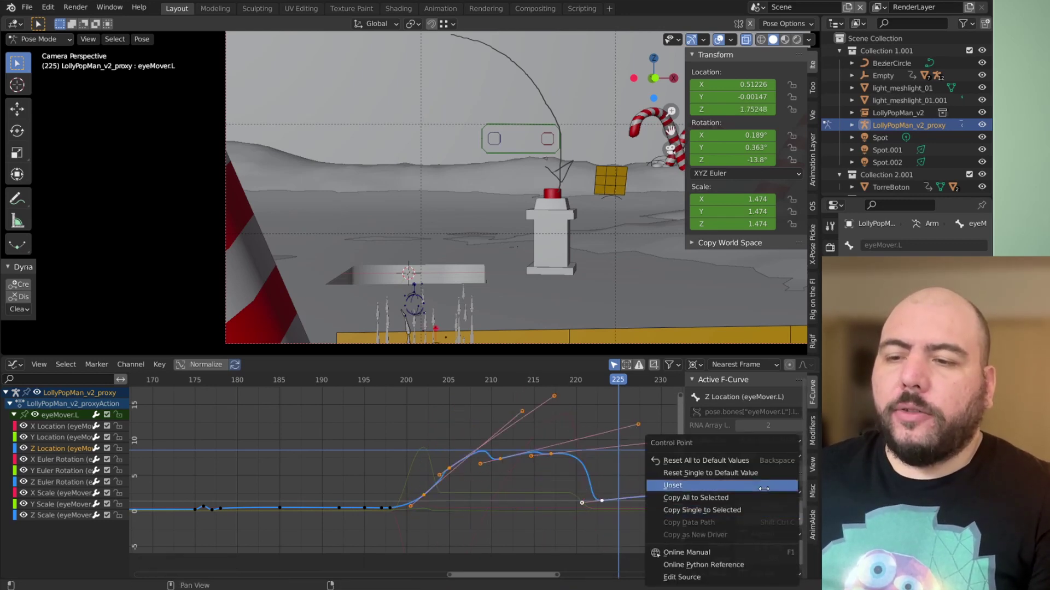
pyautogui.click(759, 511)
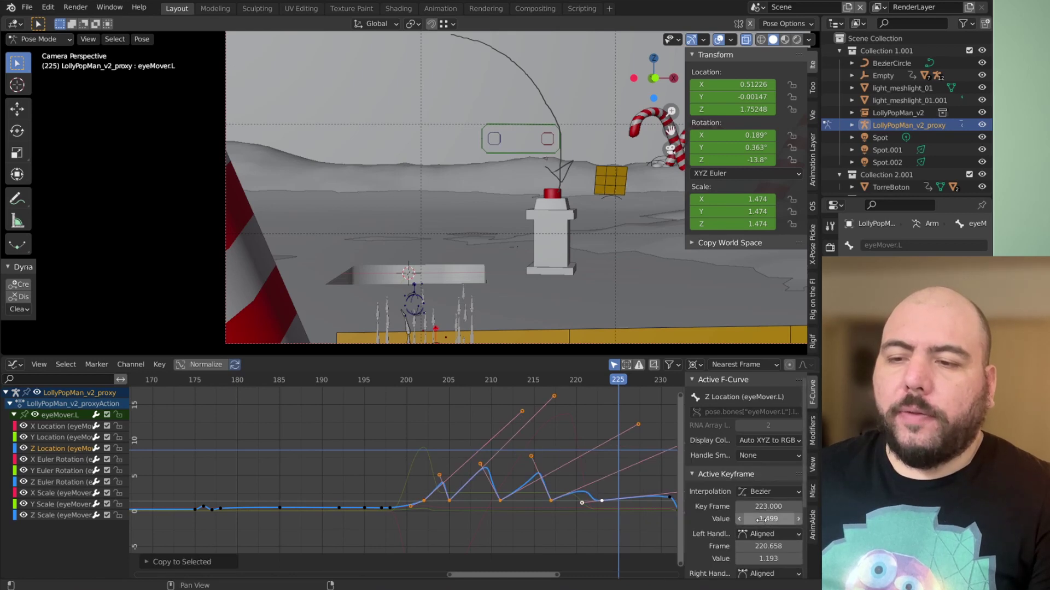
pyautogui.rightClick(778, 523)
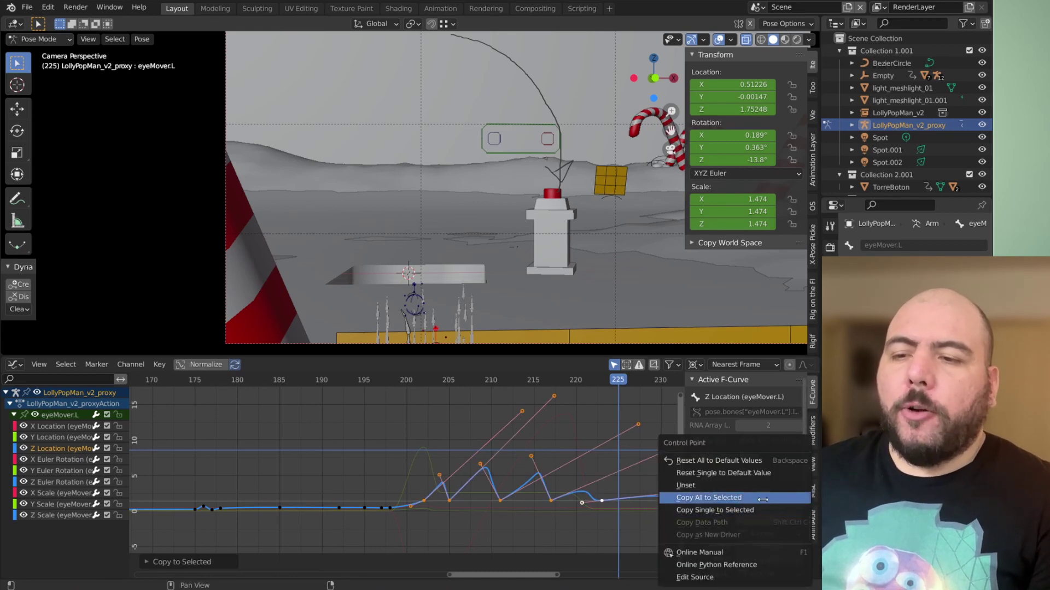
pyautogui.click(763, 499)
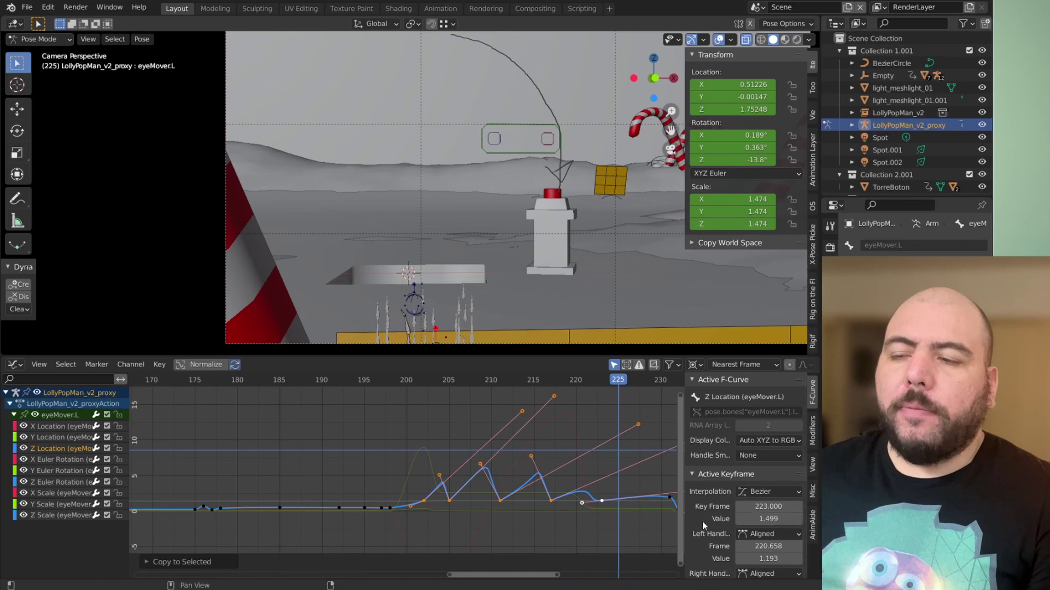
# - Try another handle type on the selected keys and undo the last two changes
pyautogui.press('v')
pyautogui.click(638, 526)
pyautogui.hotkey('ctrl', 'z')
pyautogui.hotkey('ctrl', 'z')
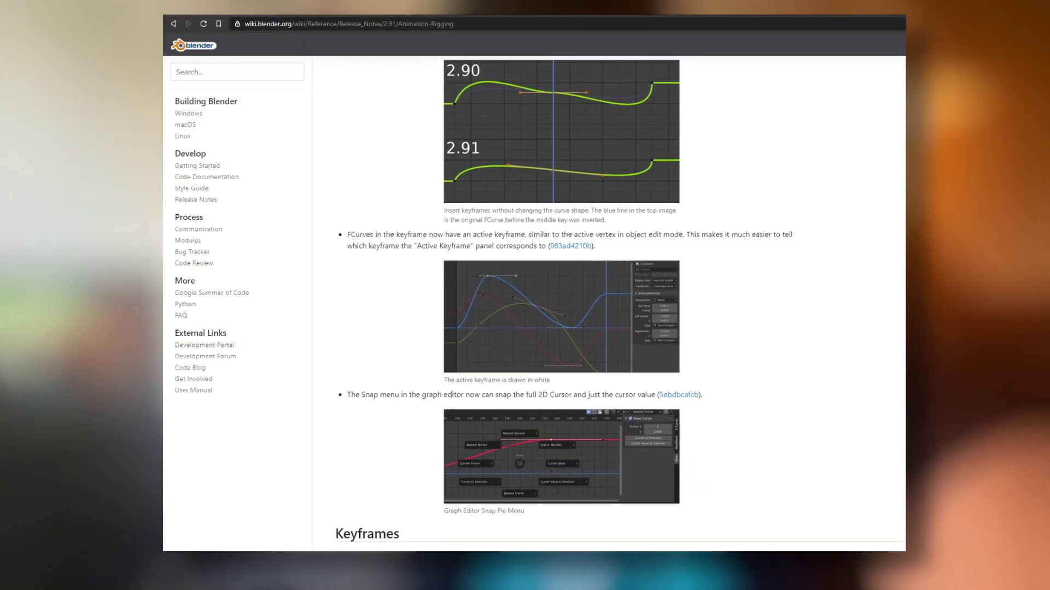
# - Switch to the Blender 2.91 Animation-Rigging release notes in the browser and read the Keyframes and Non-Linear Animation Editor sections
pyautogui.scroll(-5, 563, 301)
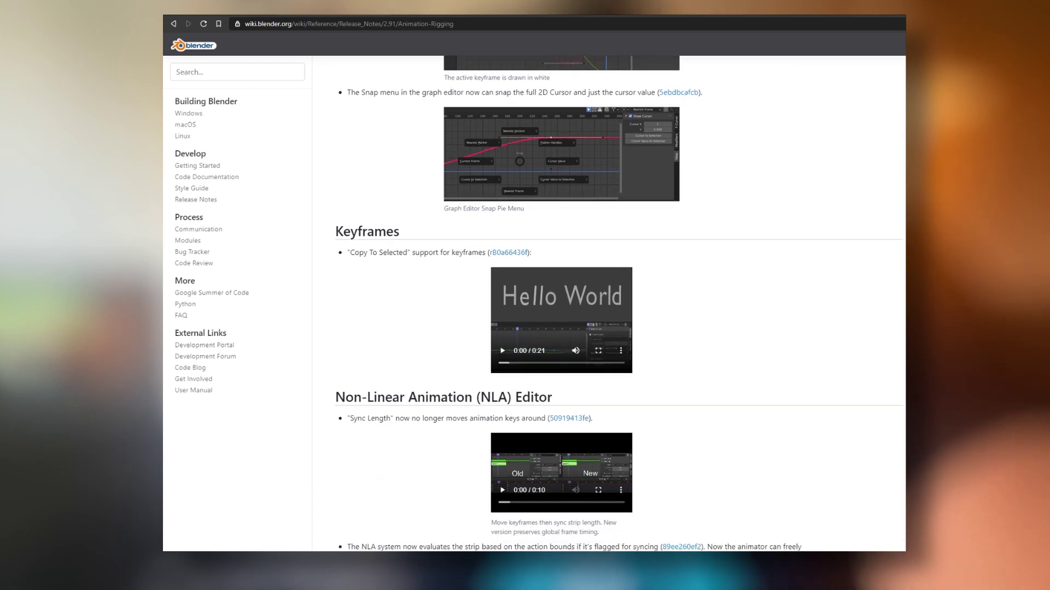
pyautogui.scroll(-5, 564, 301)
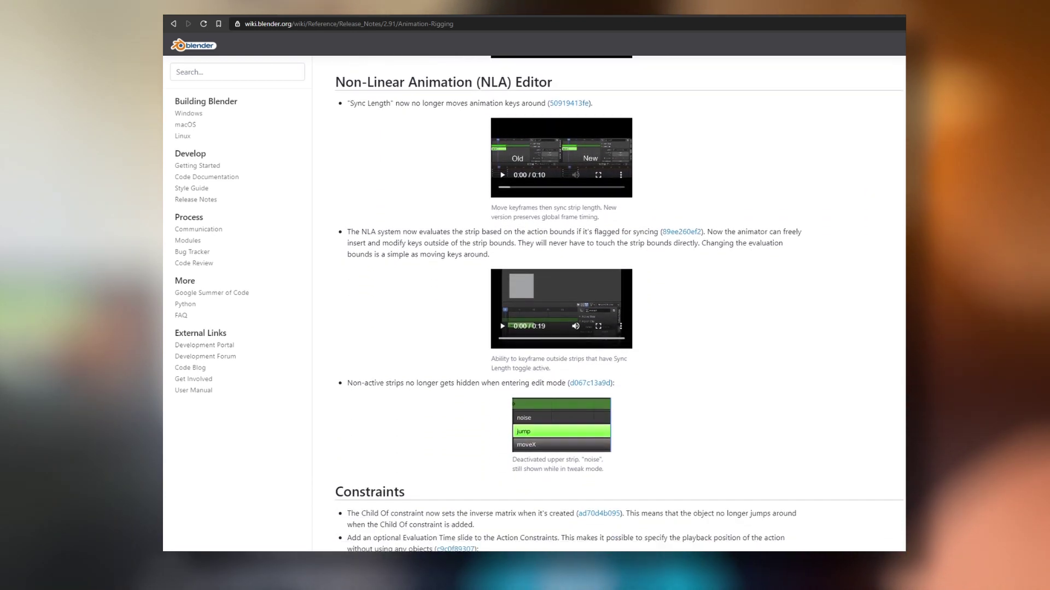